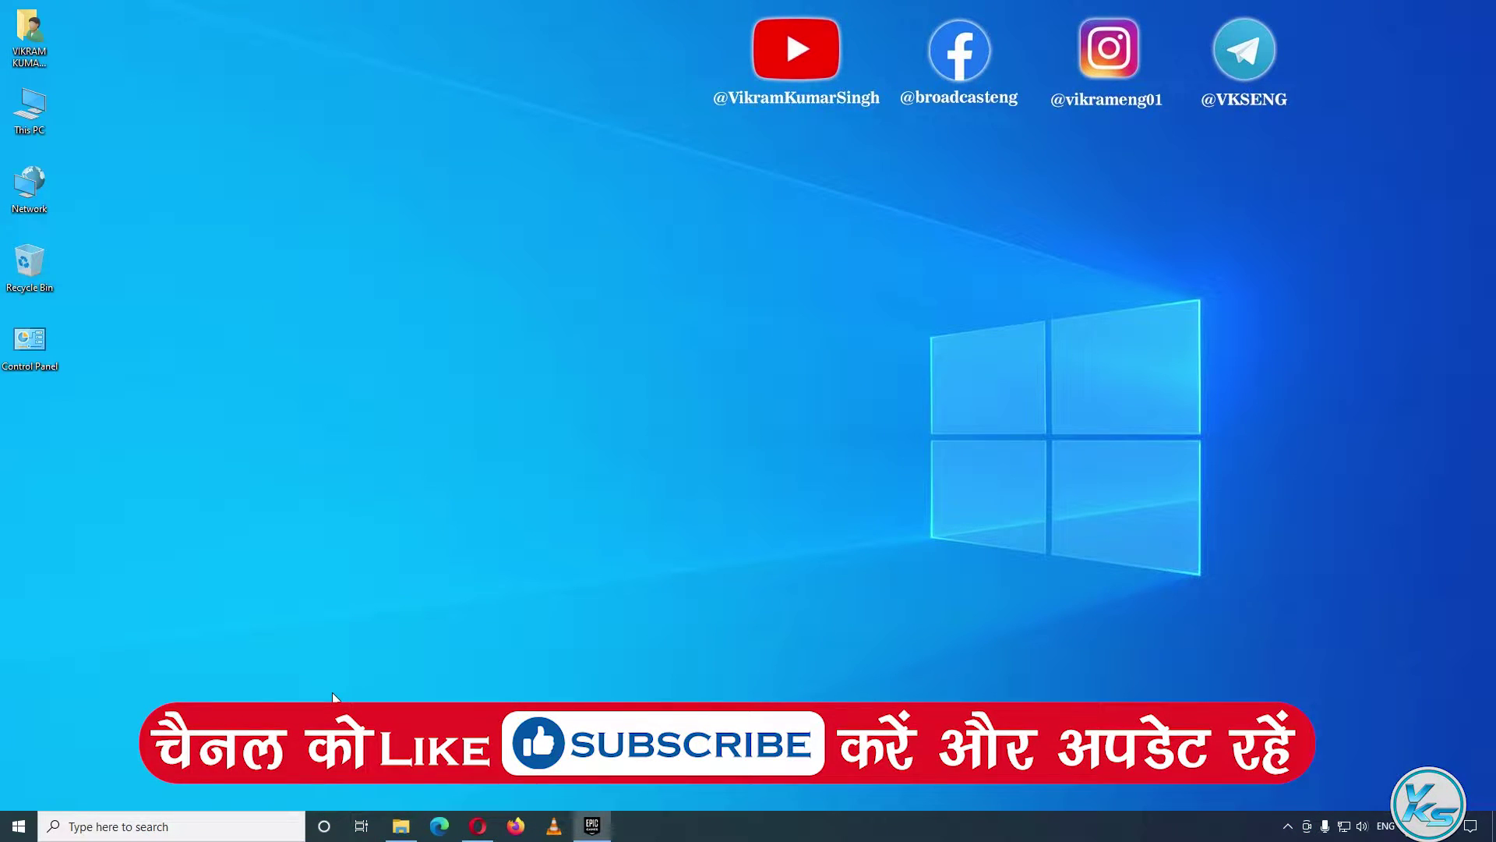
- Try launching Dead by Daylight from the Epic Games Launcher and dismiss the system error
{"action": "left_click", "coordinate": [590, 826]}
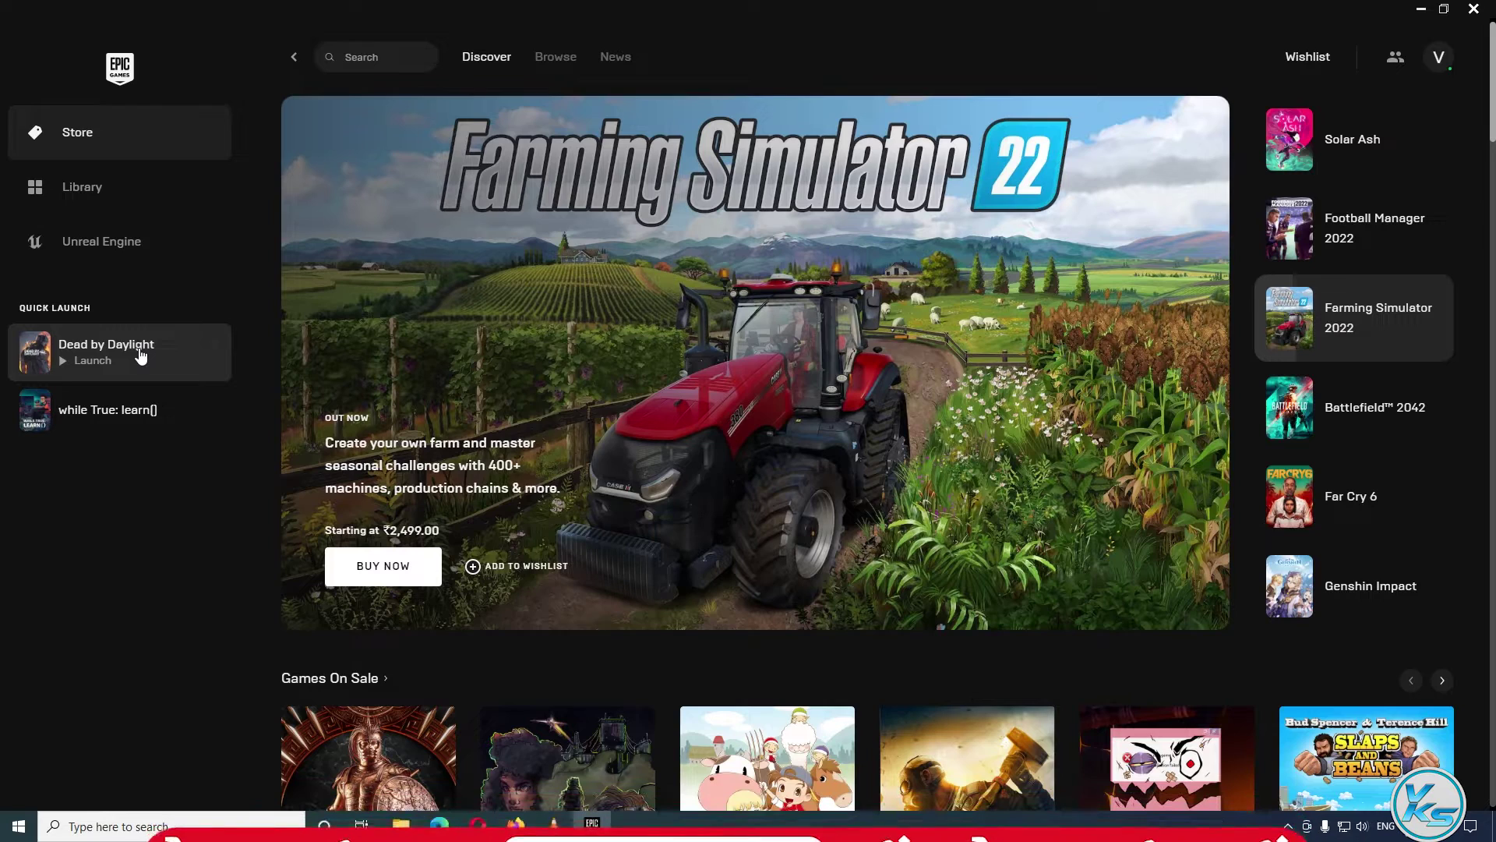
{"action": "left_click", "coordinate": [140, 356]}
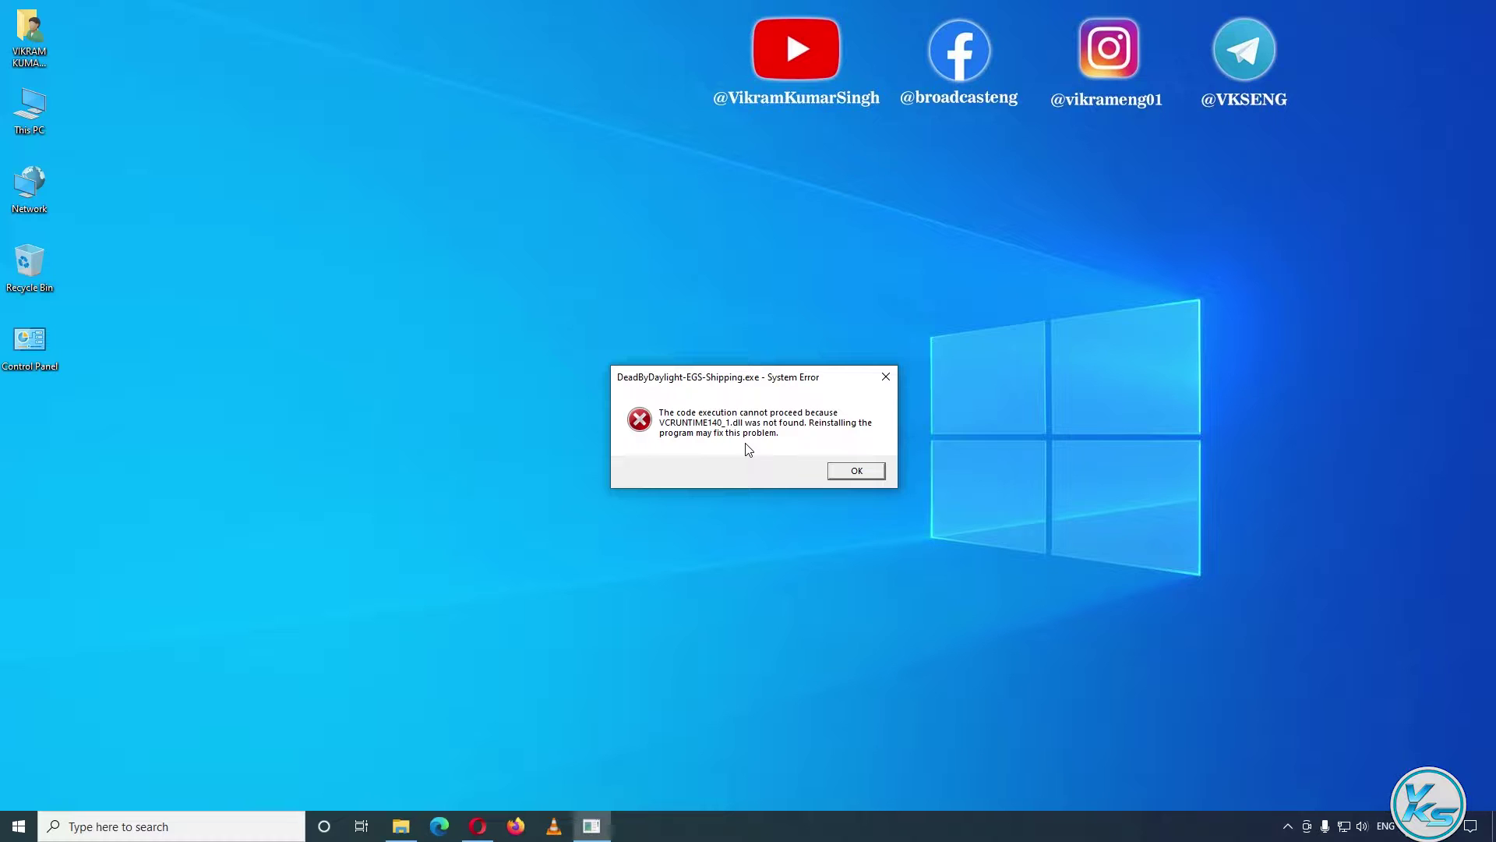
{"action": "left_click", "coordinate": [856, 471]}
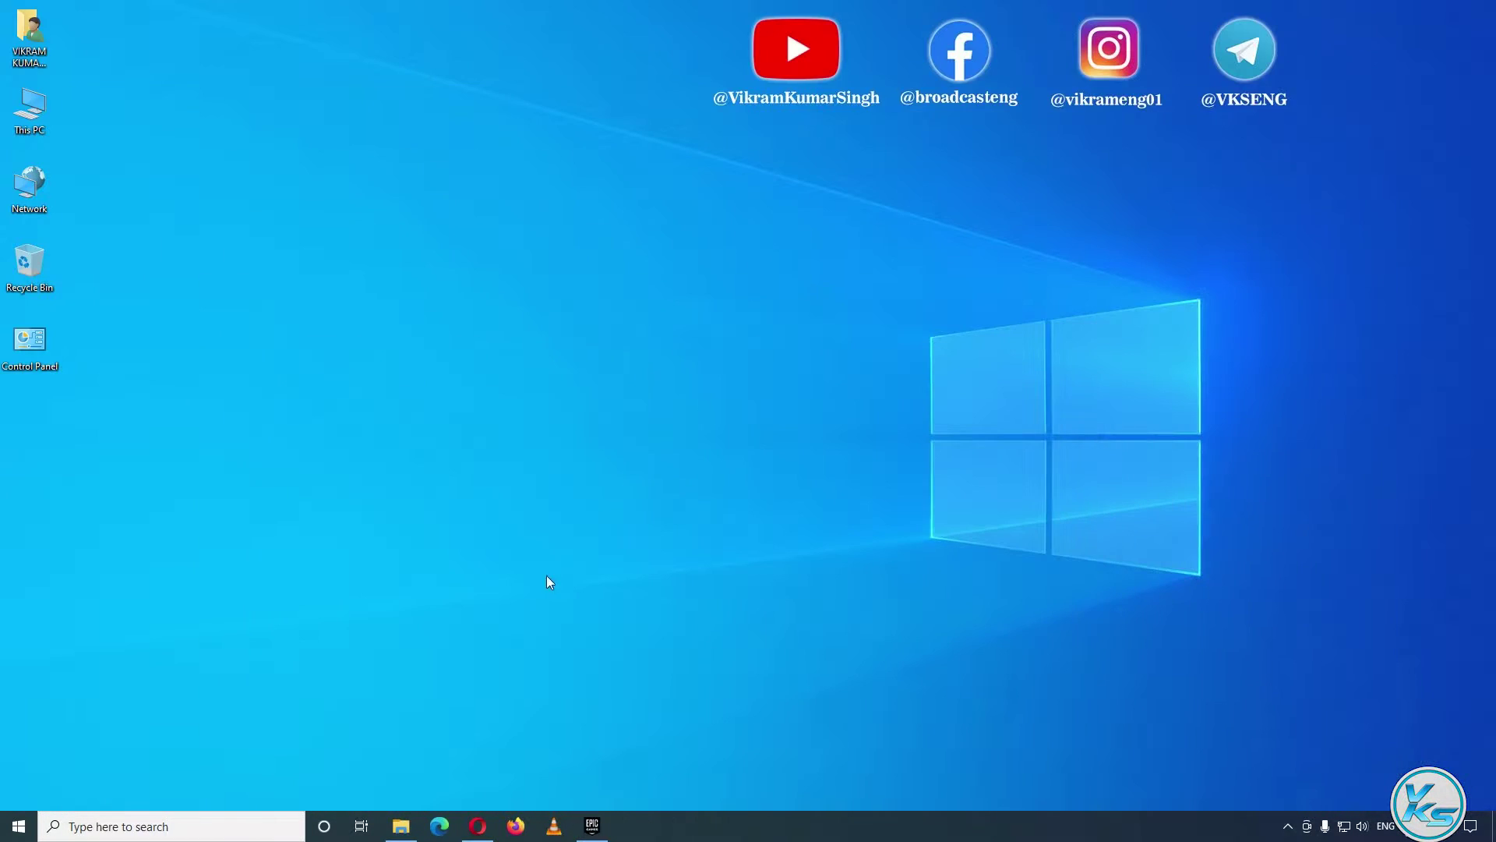
- Switch to the Opera browser and review the Visual Studio 2015, 2017, 2019, and 2022 redistributable download links
{"action": "left_click", "coordinate": [477, 825]}
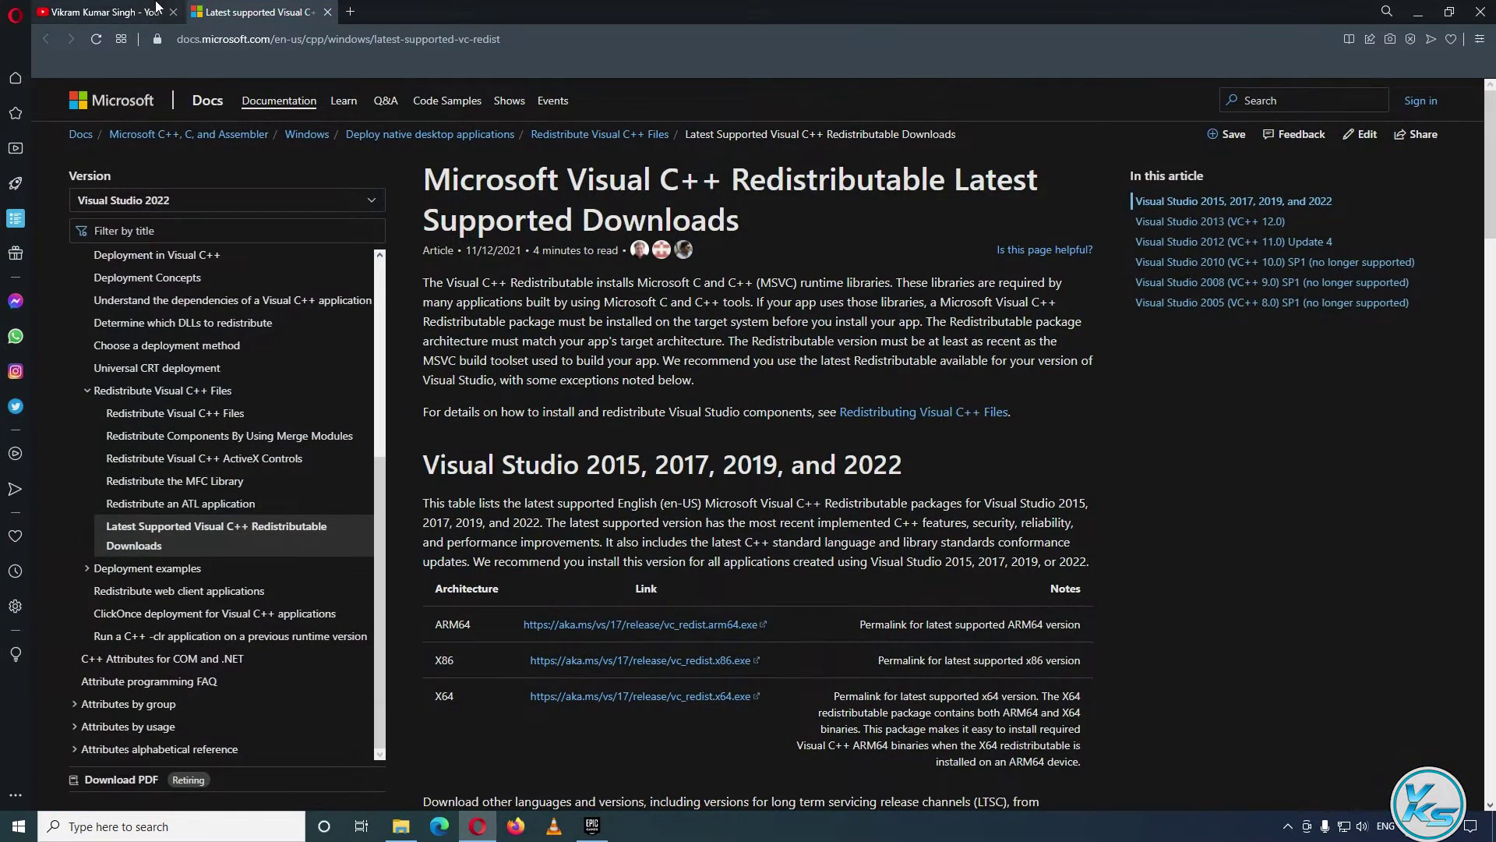
{"action": "left_click", "coordinate": [337, 45]}
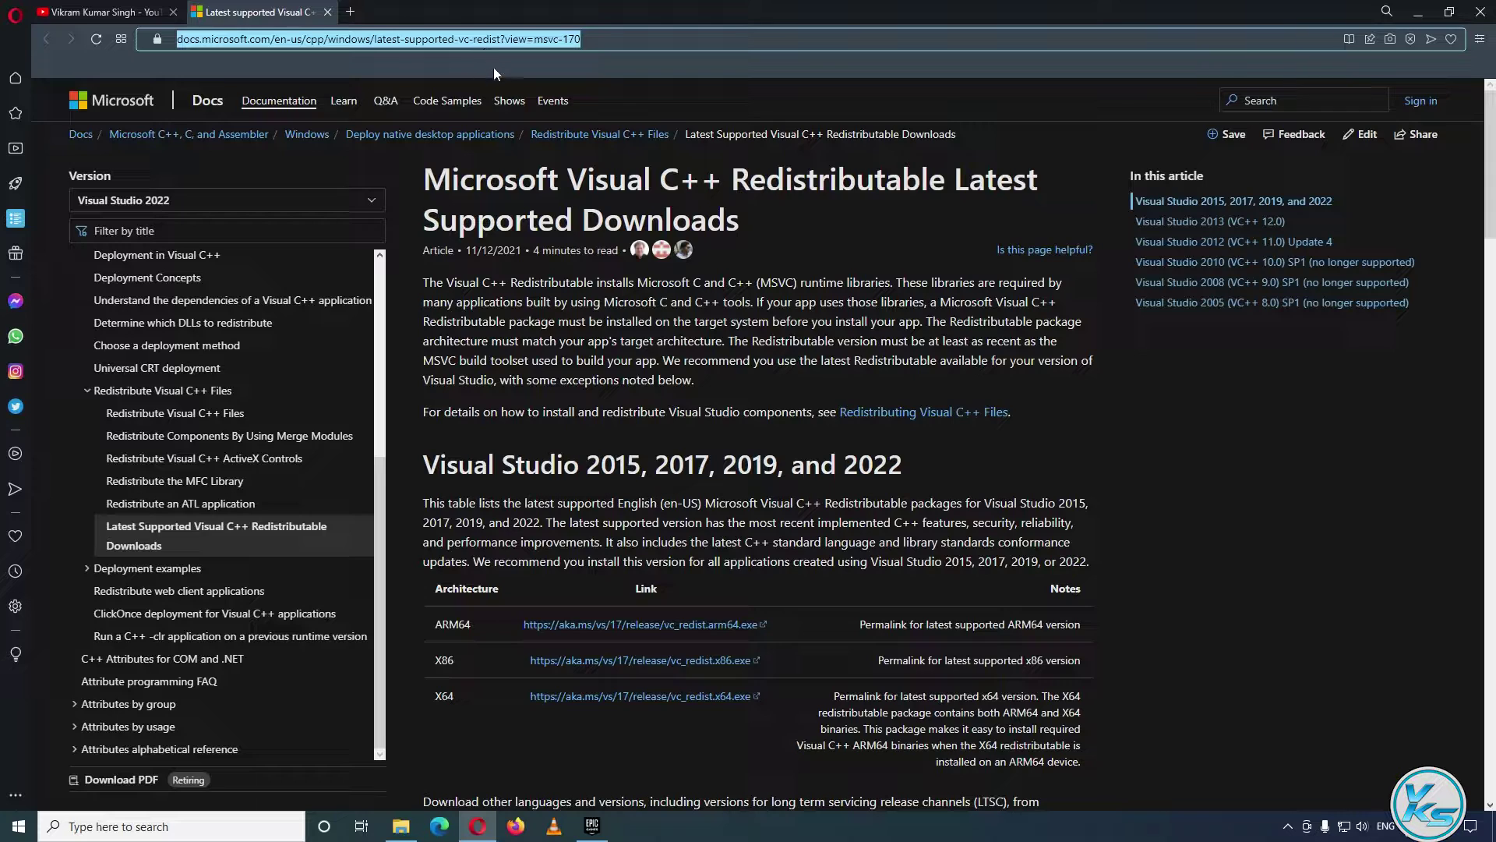
{"action": "scroll", "coordinate": [493, 179], "scroll_direction": "down", "scroll_amount": 4}
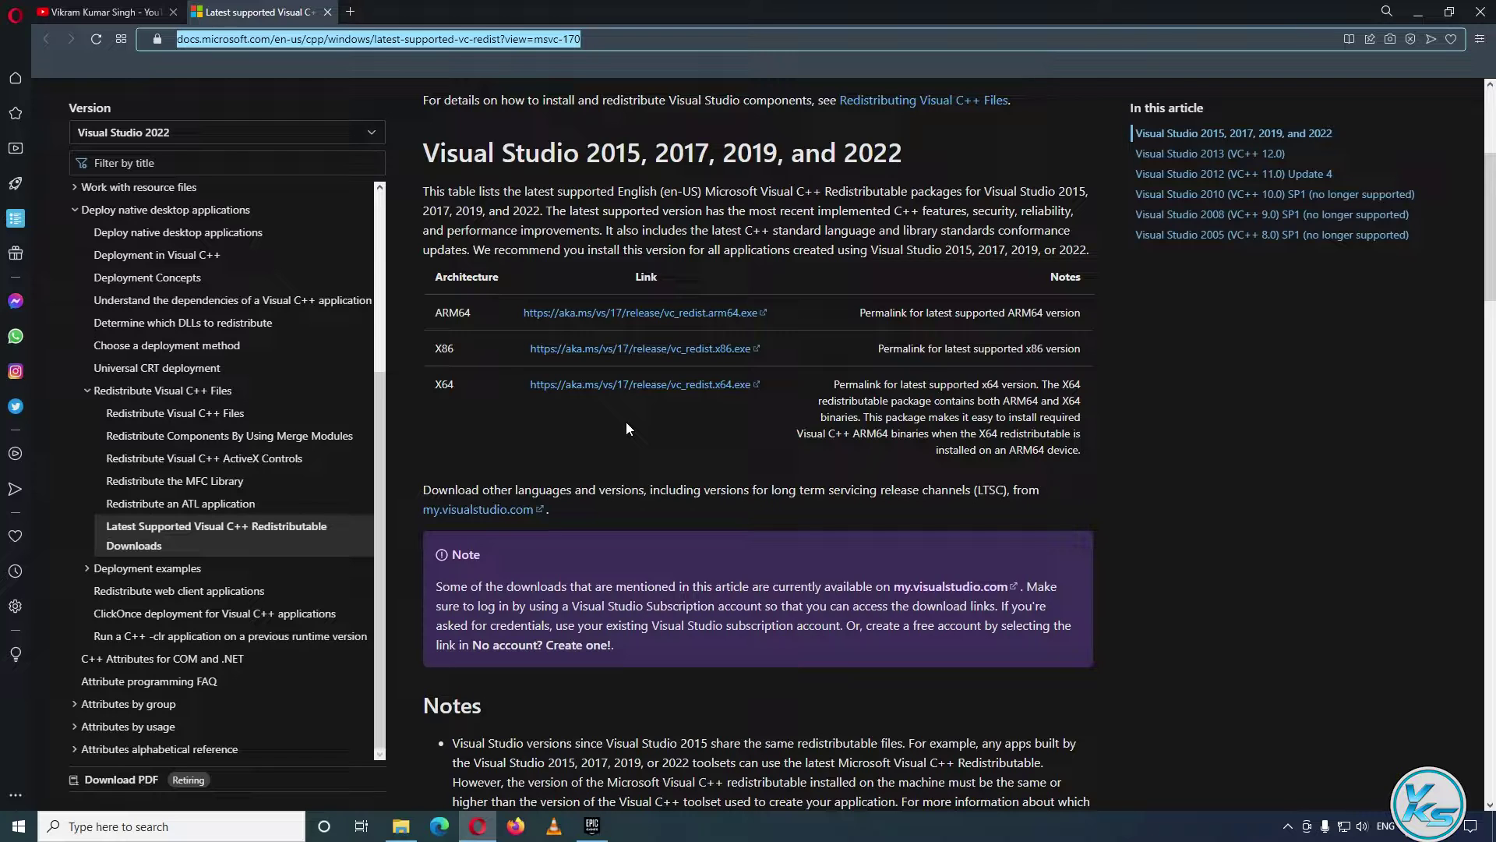
- Check the system type in This PC's properties, then close the Settings window
{"action": "left_click", "coordinate": [1418, 11]}
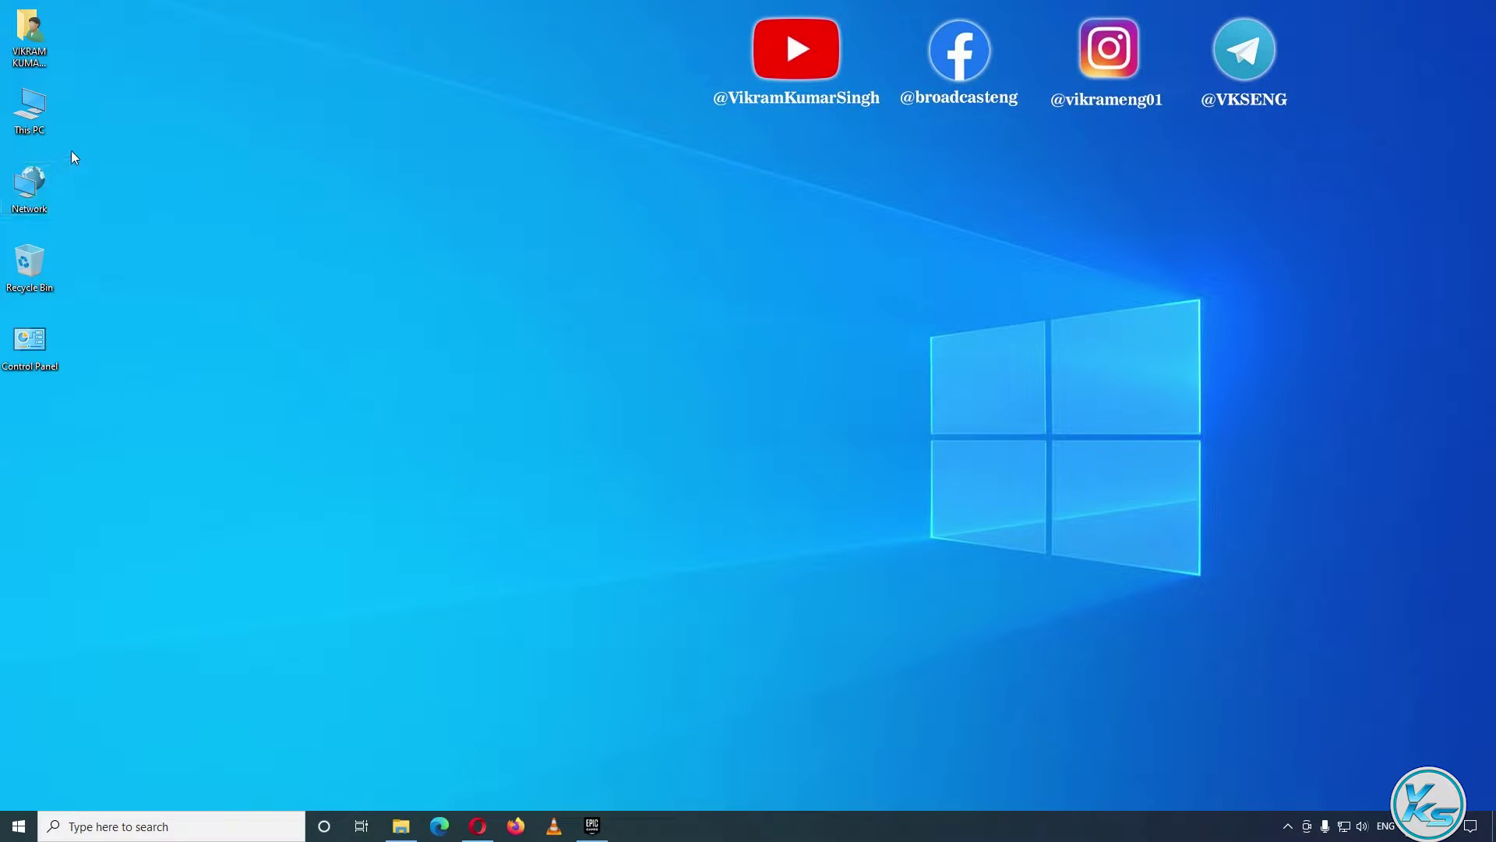
{"action": "right_click", "coordinate": [33, 107]}
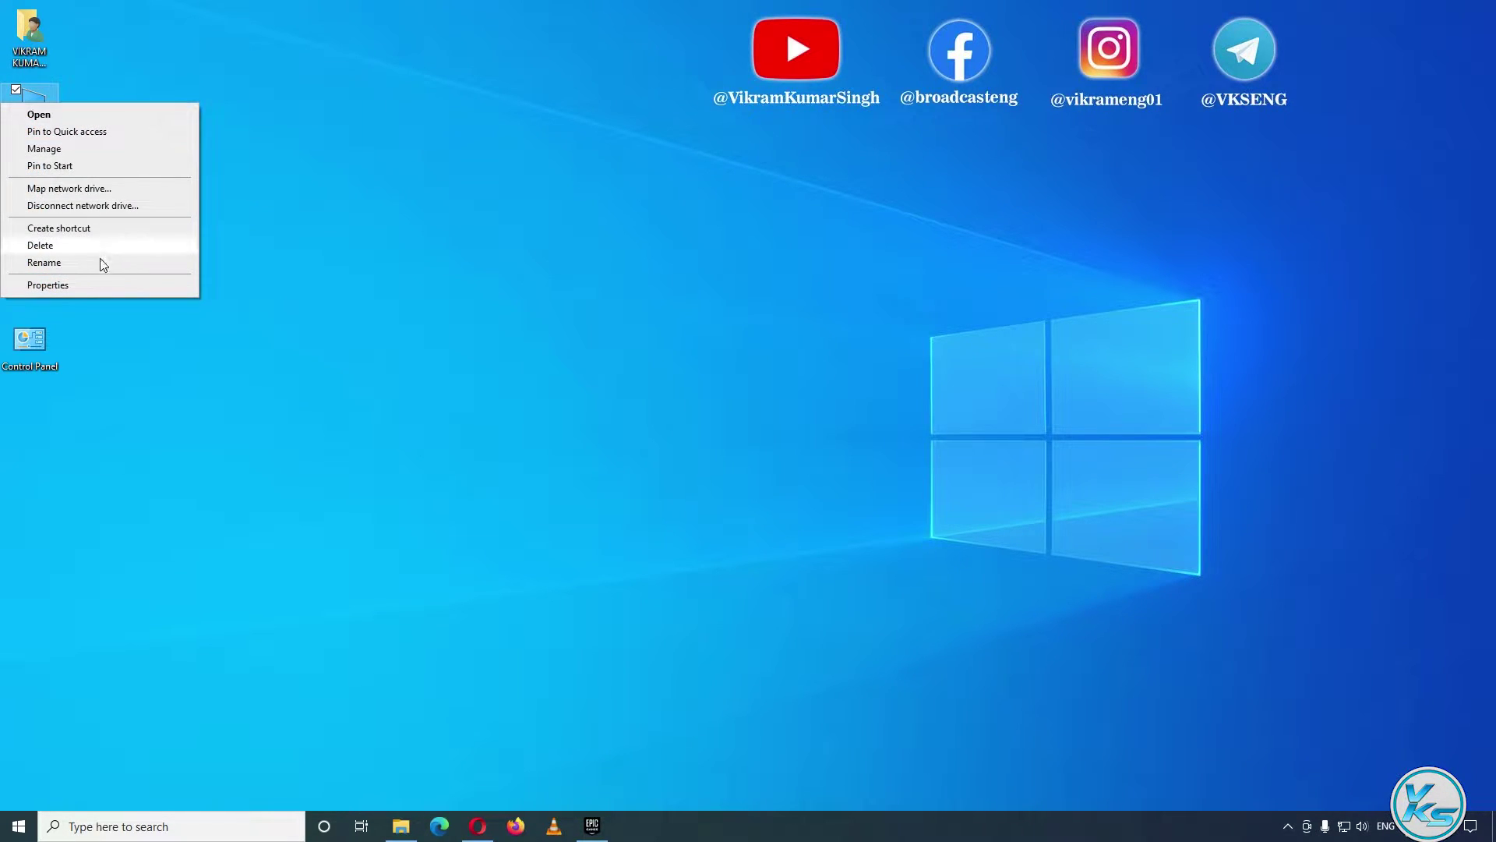
{"action": "left_click", "coordinate": [100, 285]}
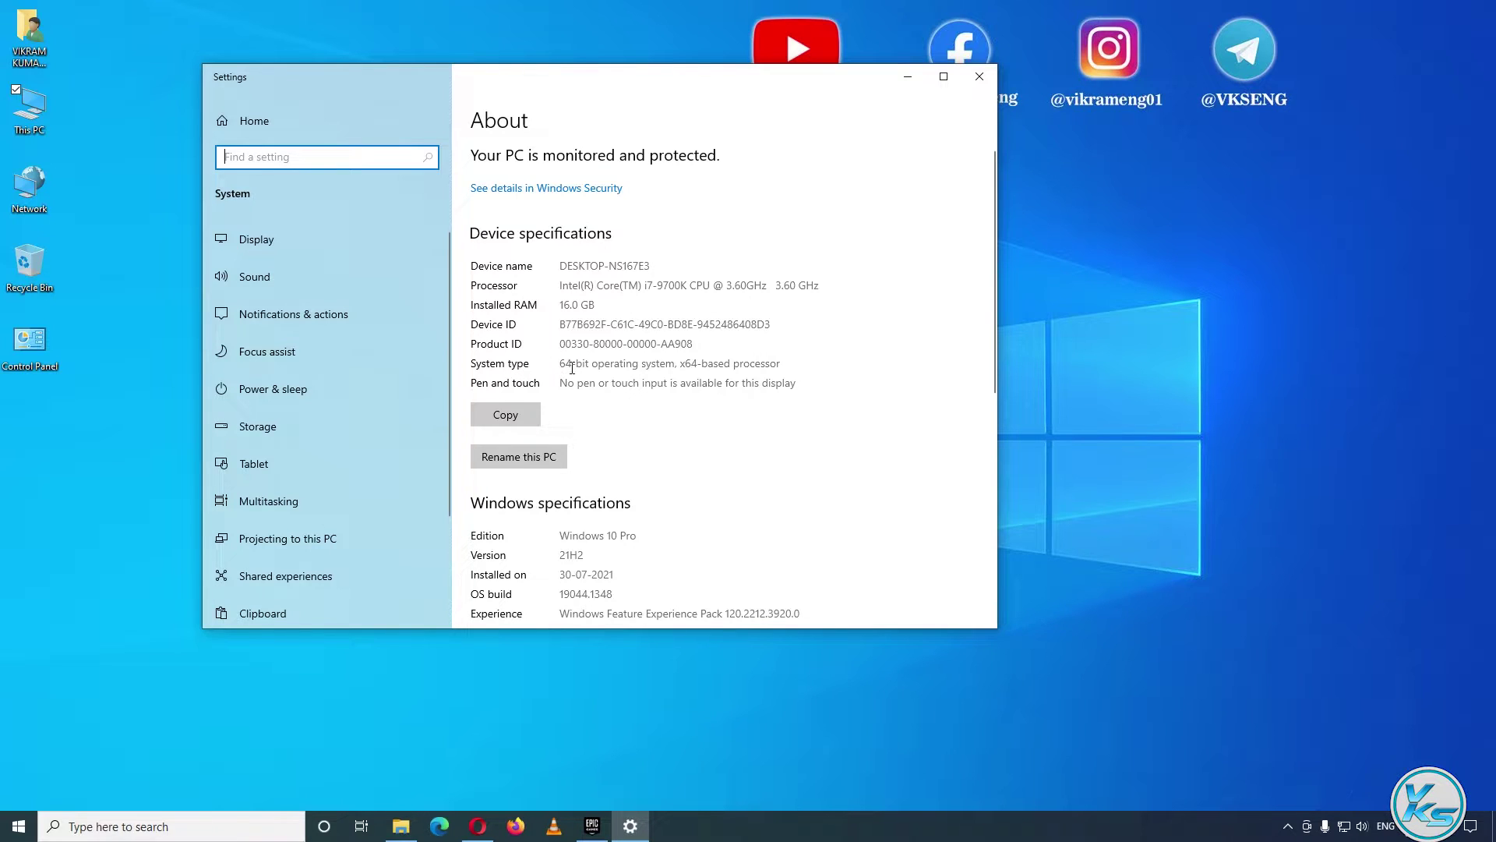
{"action": "left_click_drag", "start_coordinate": [562, 363], "coordinate": [574, 363]}
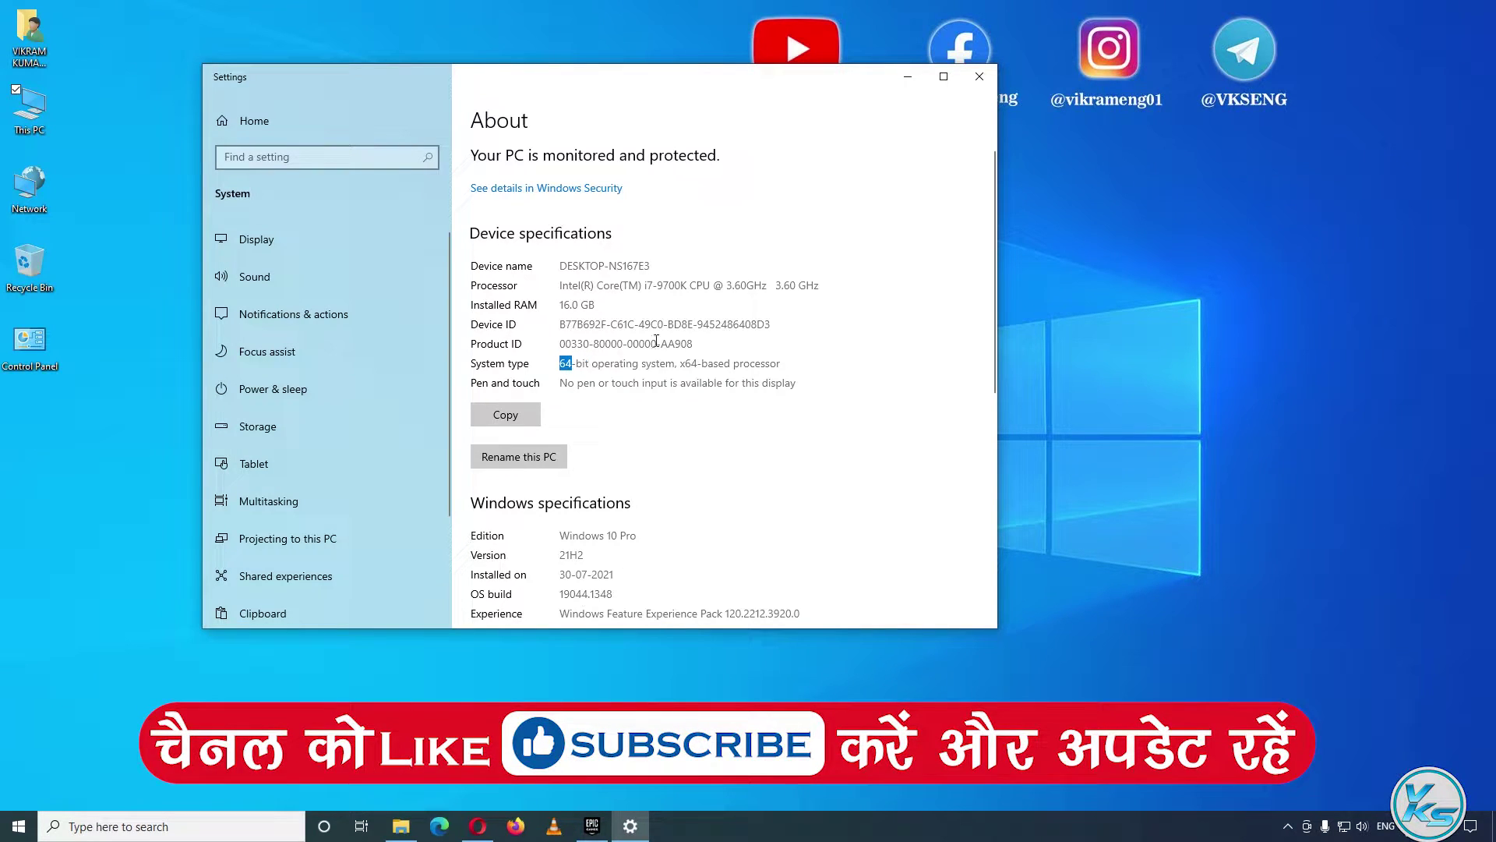
{"action": "left_click", "coordinate": [978, 78]}
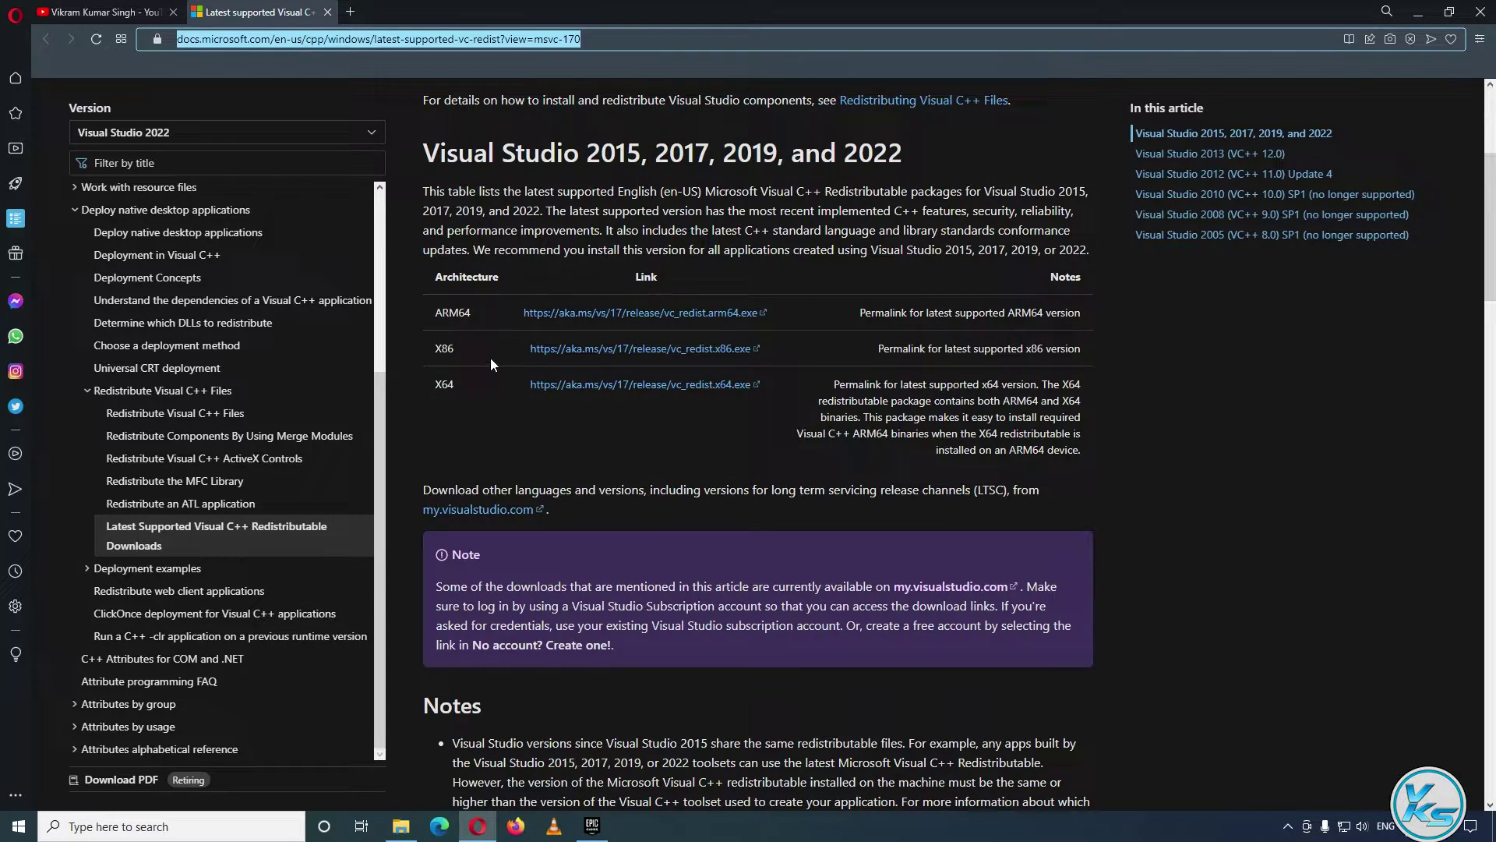
- Download the X86 Visual C++ redistributable from the Microsoft page in Opera and save it to the Desktop as VC_redist.x86
{"action": "right_click", "coordinate": [616, 352]}
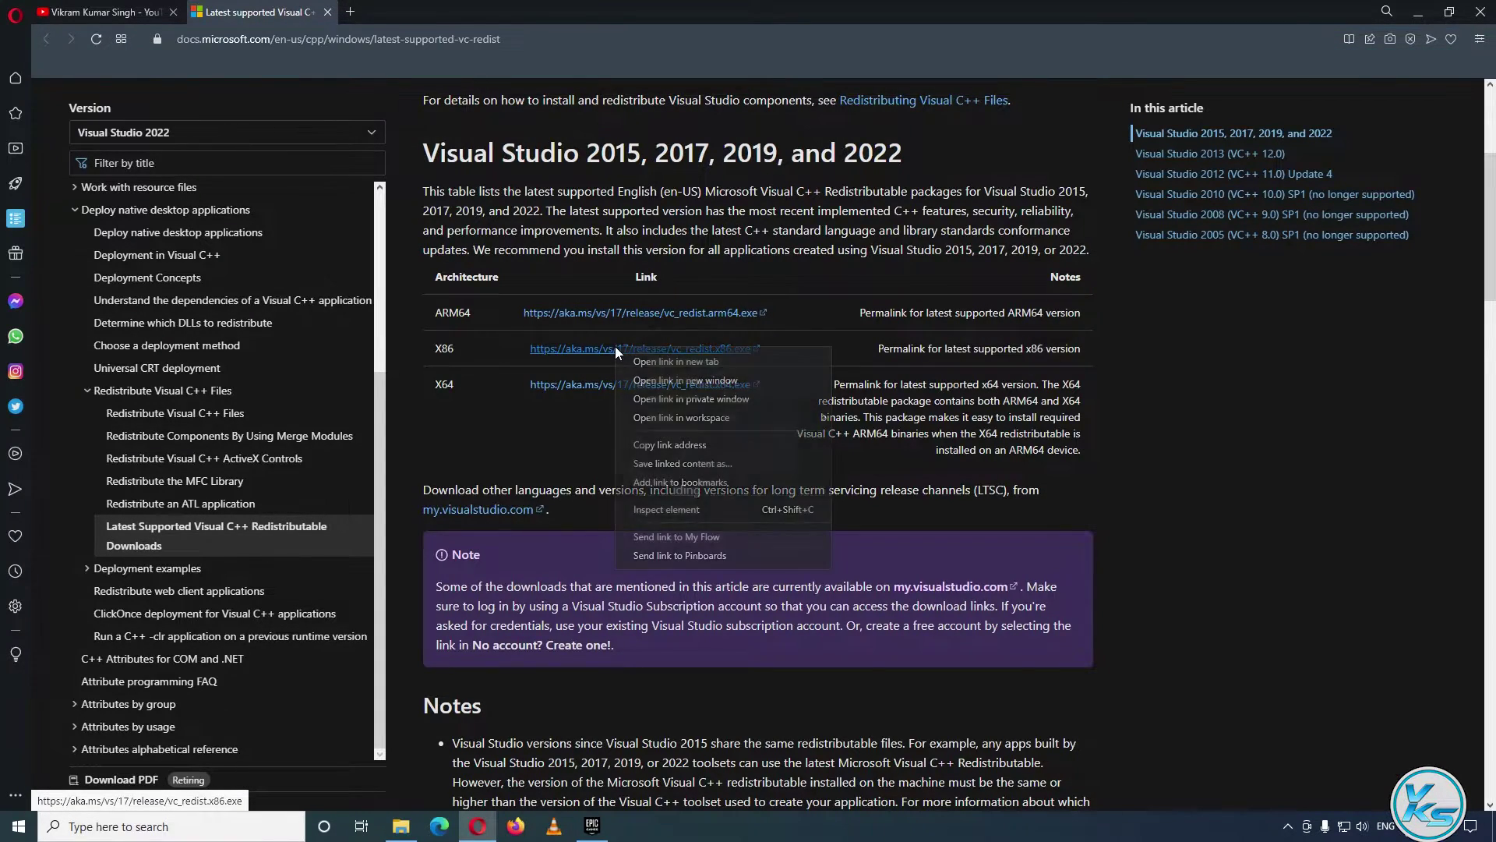
{"action": "left_click", "coordinate": [655, 360]}
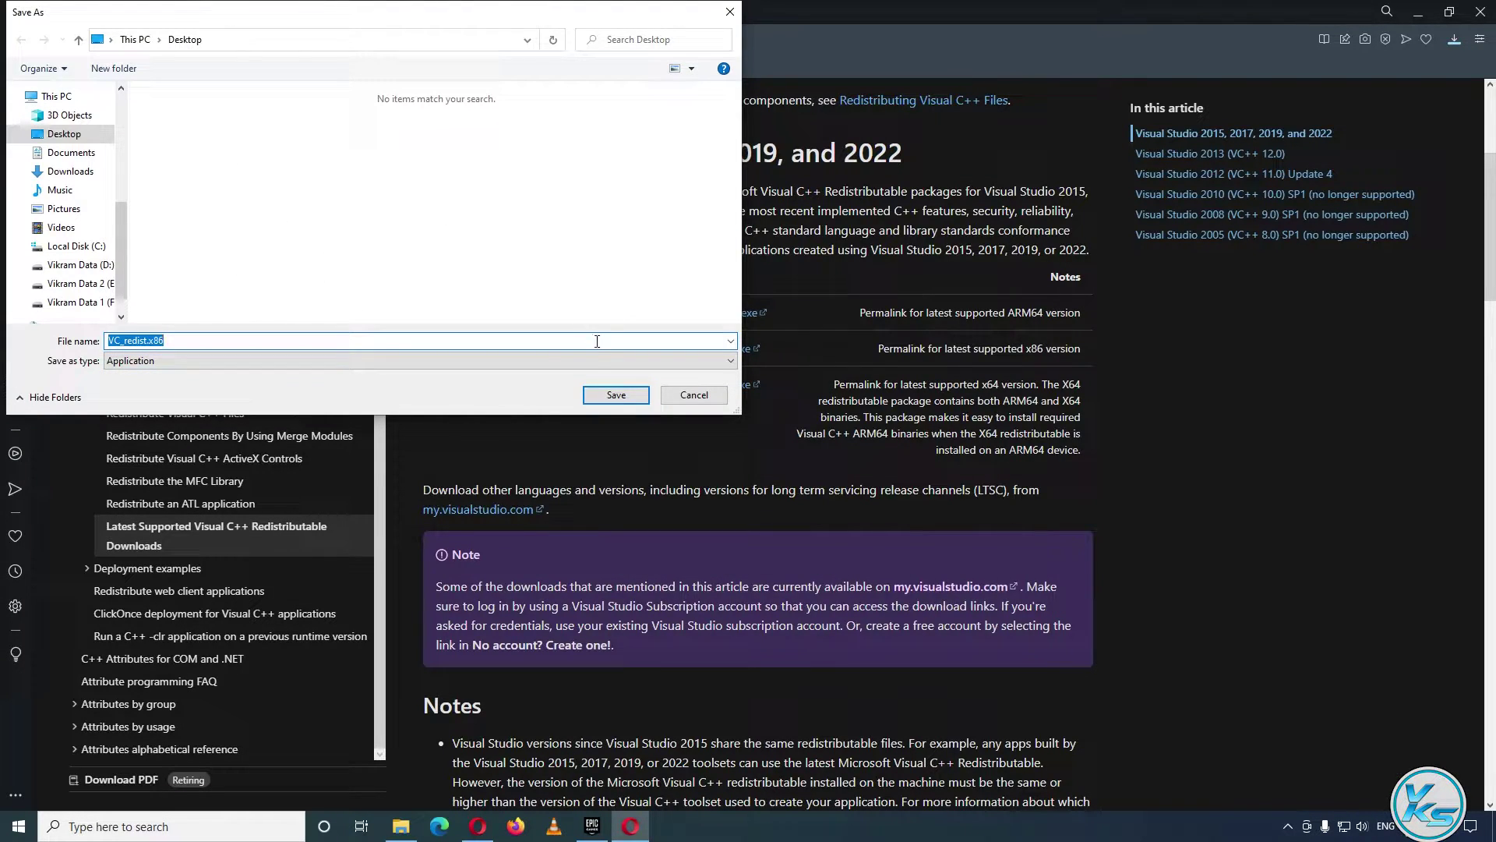
{"action": "left_click", "coordinate": [612, 397]}
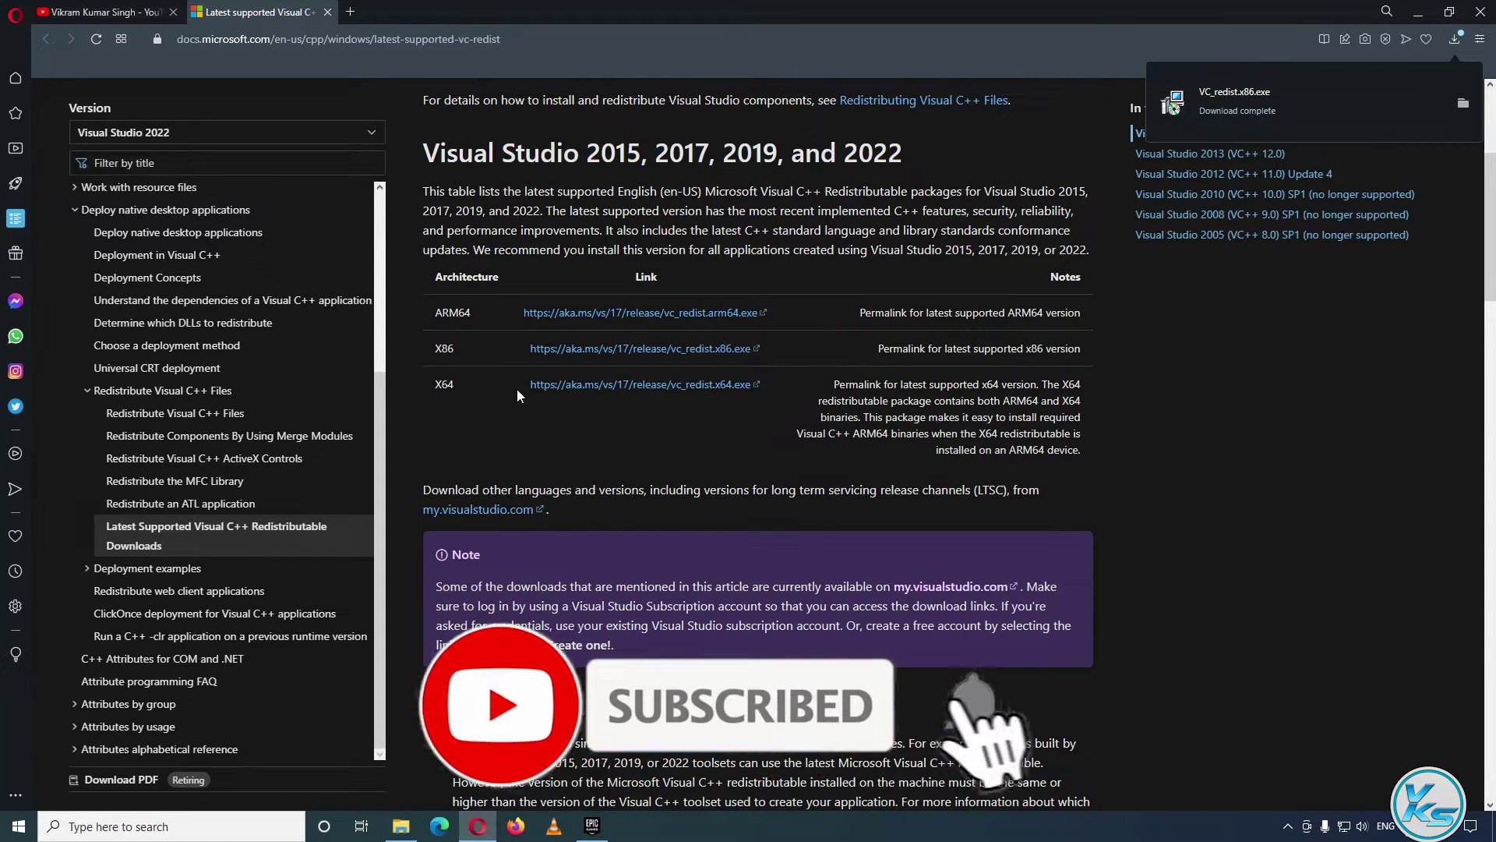
- Download the X64 Visual C++ redistributable and save VC_redist.x64 to the Desktop
{"action": "right_click", "coordinate": [572, 382]}
{"action": "left_click", "coordinate": [599, 392]}
{"action": "left_click", "coordinate": [600, 394]}
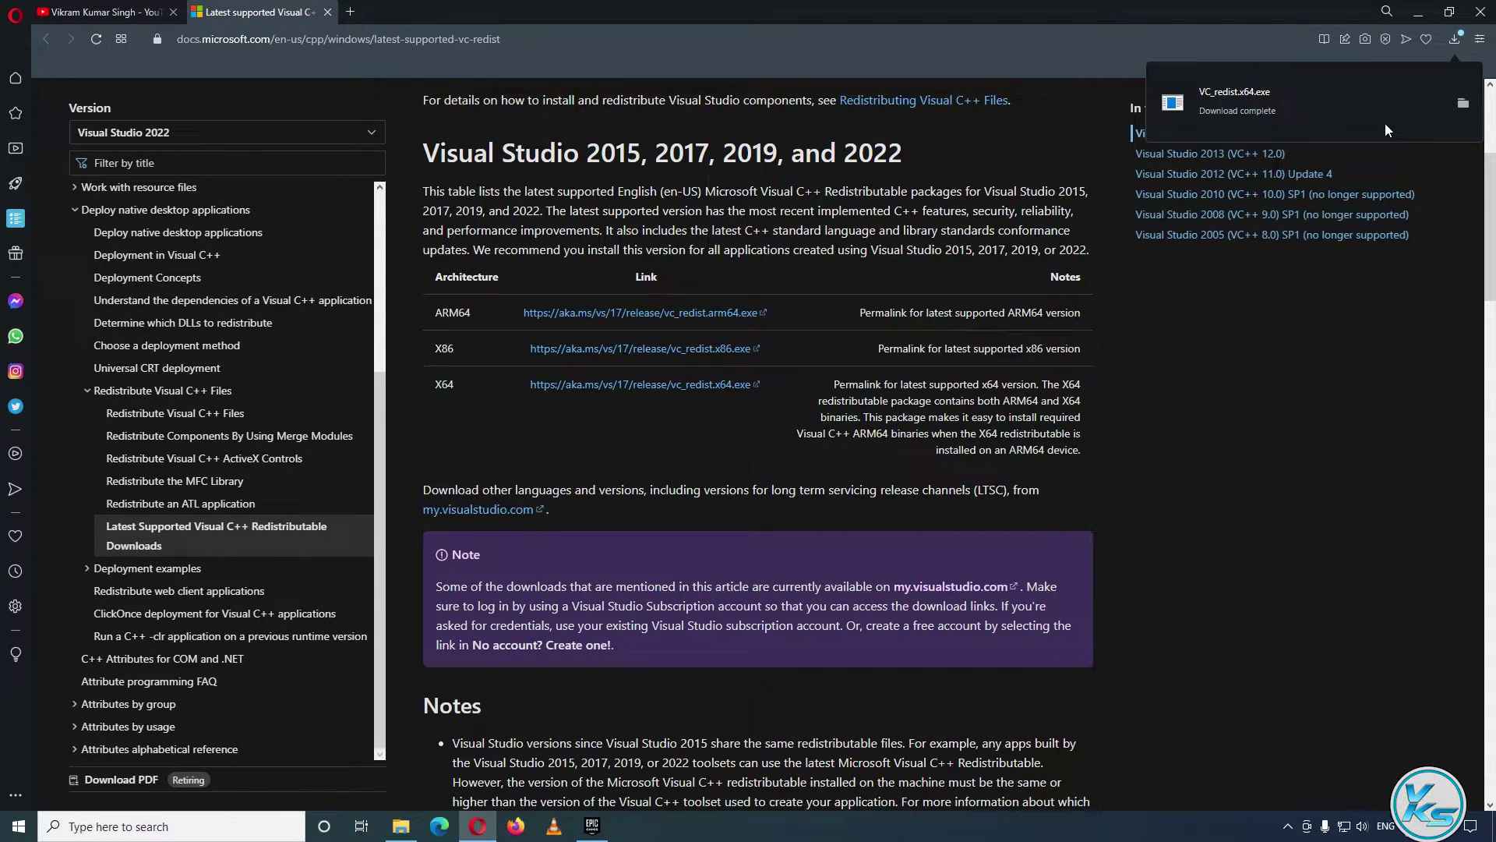
- Minimize the browser and move both VC_redist installers side by side into the open area of the desktop
{"action": "left_click", "coordinate": [1416, 15]}
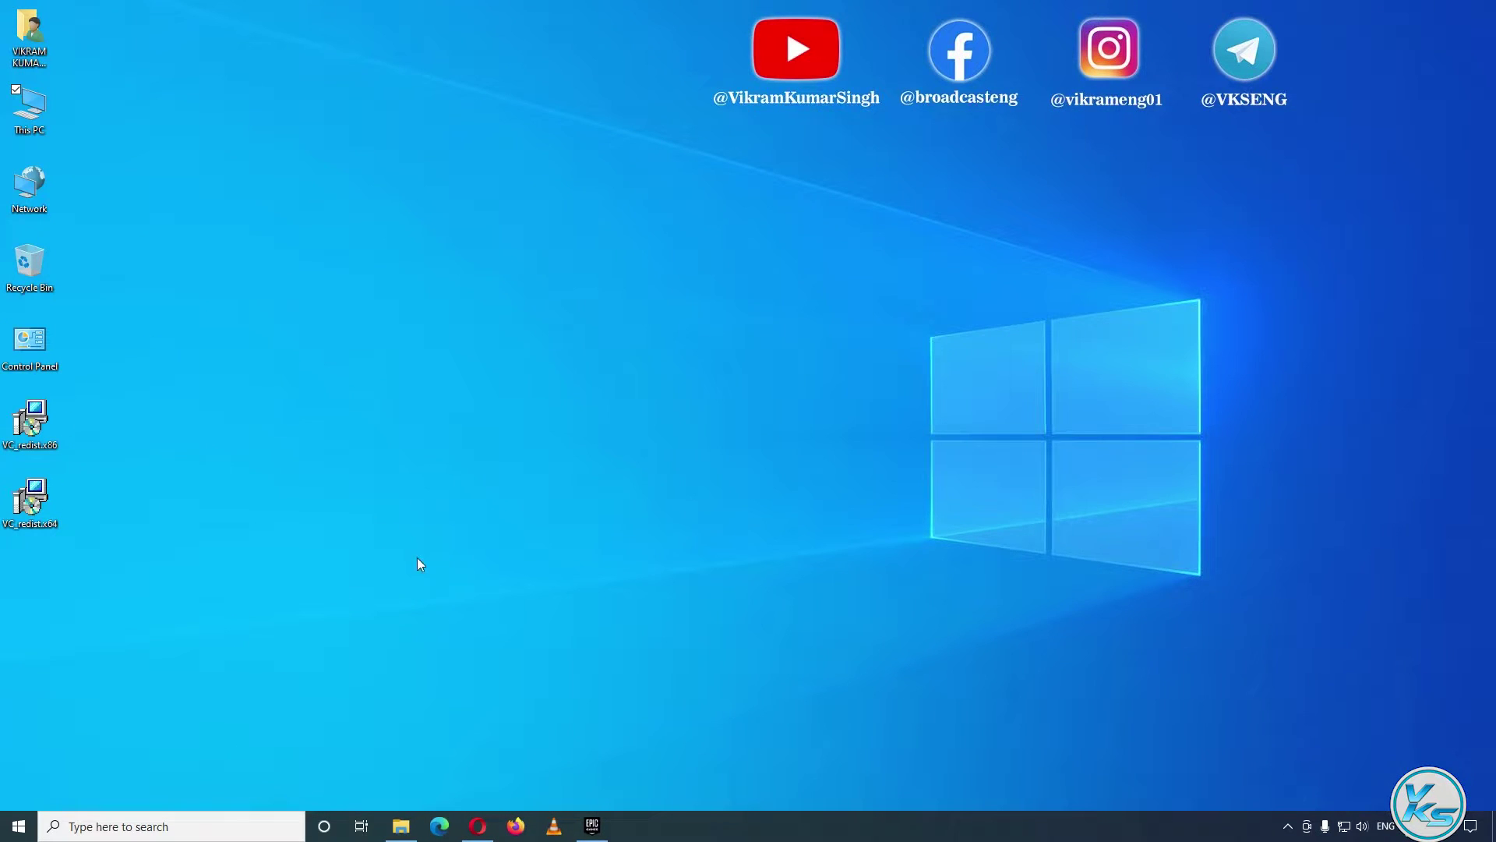
{"action": "left_click_drag", "start_coordinate": [107, 599], "coordinate": [45, 409]}
{"action": "left_click_drag", "start_coordinate": [35, 506], "coordinate": [561, 268]}
{"action": "left_click", "coordinate": [444, 343]}
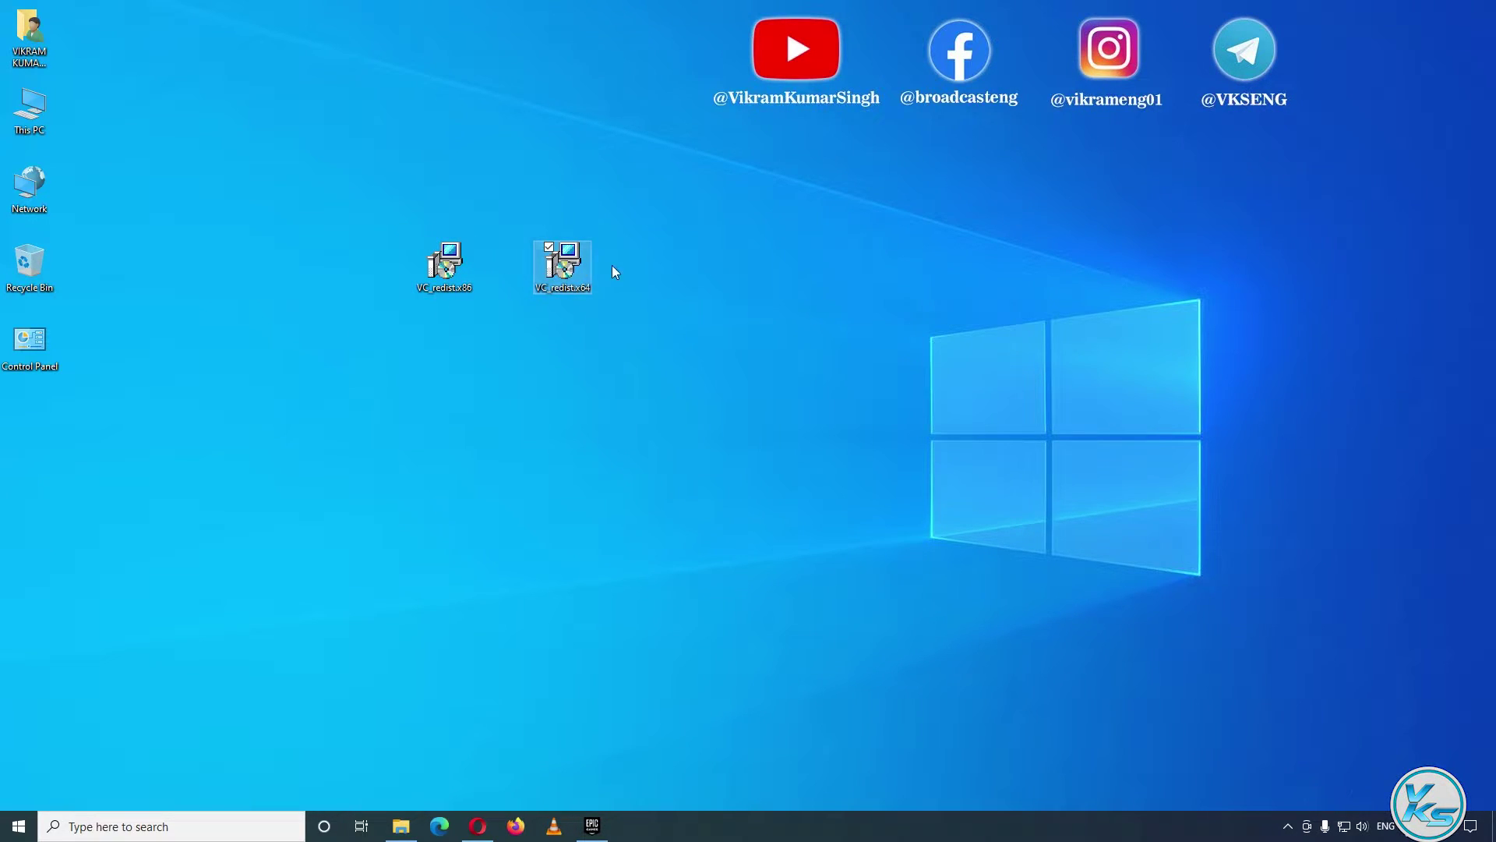
- Unblock the VC_redist.x64 installer in its file properties and apply the change
{"action": "right_click", "coordinate": [560, 262]}
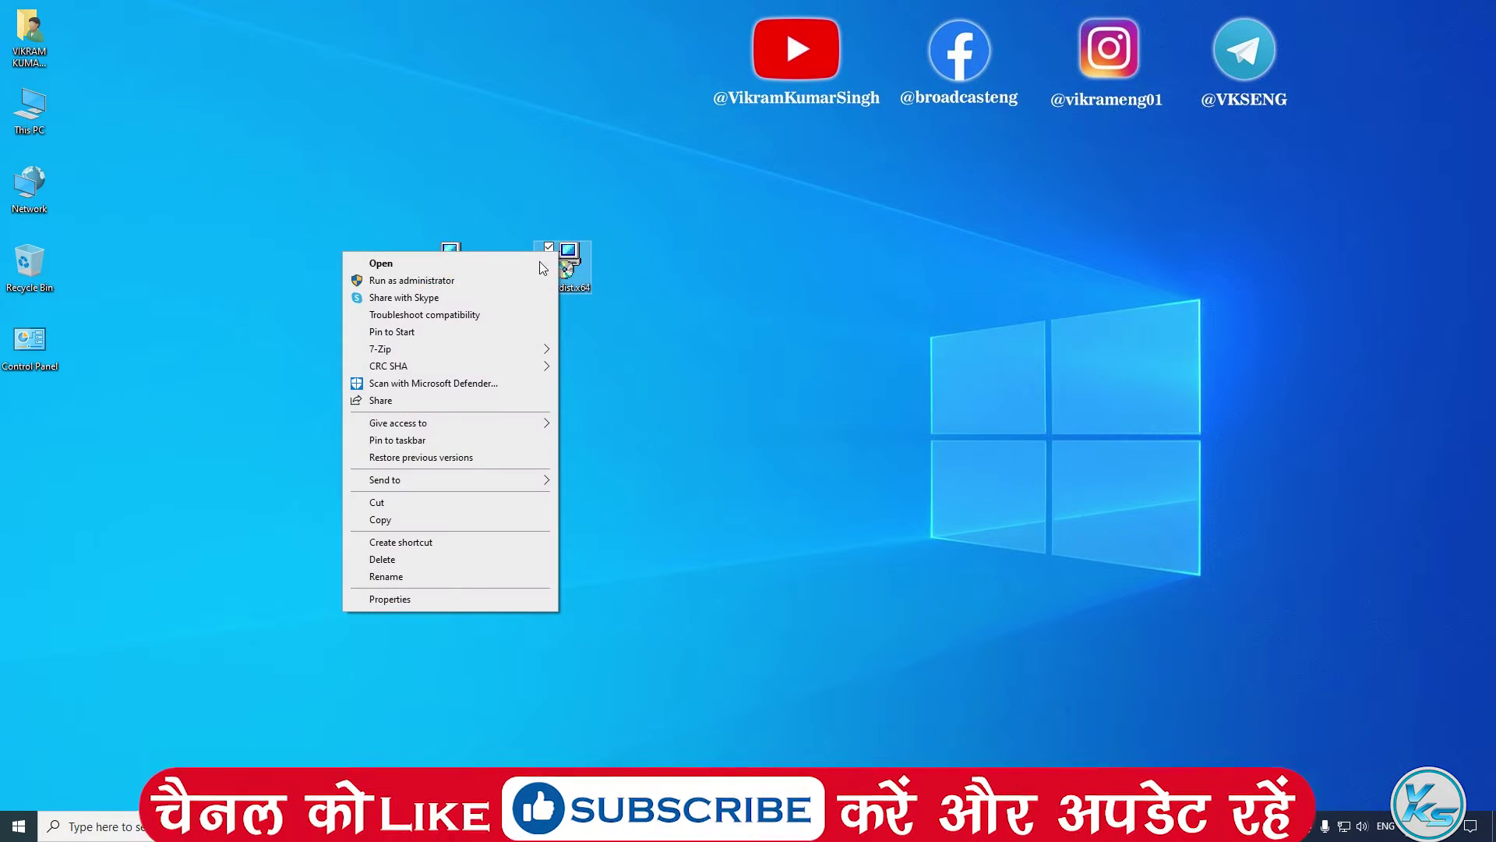
{"action": "left_click", "coordinate": [416, 597]}
{"action": "left_click_drag", "start_coordinate": [738, 263], "coordinate": [766, 188]}
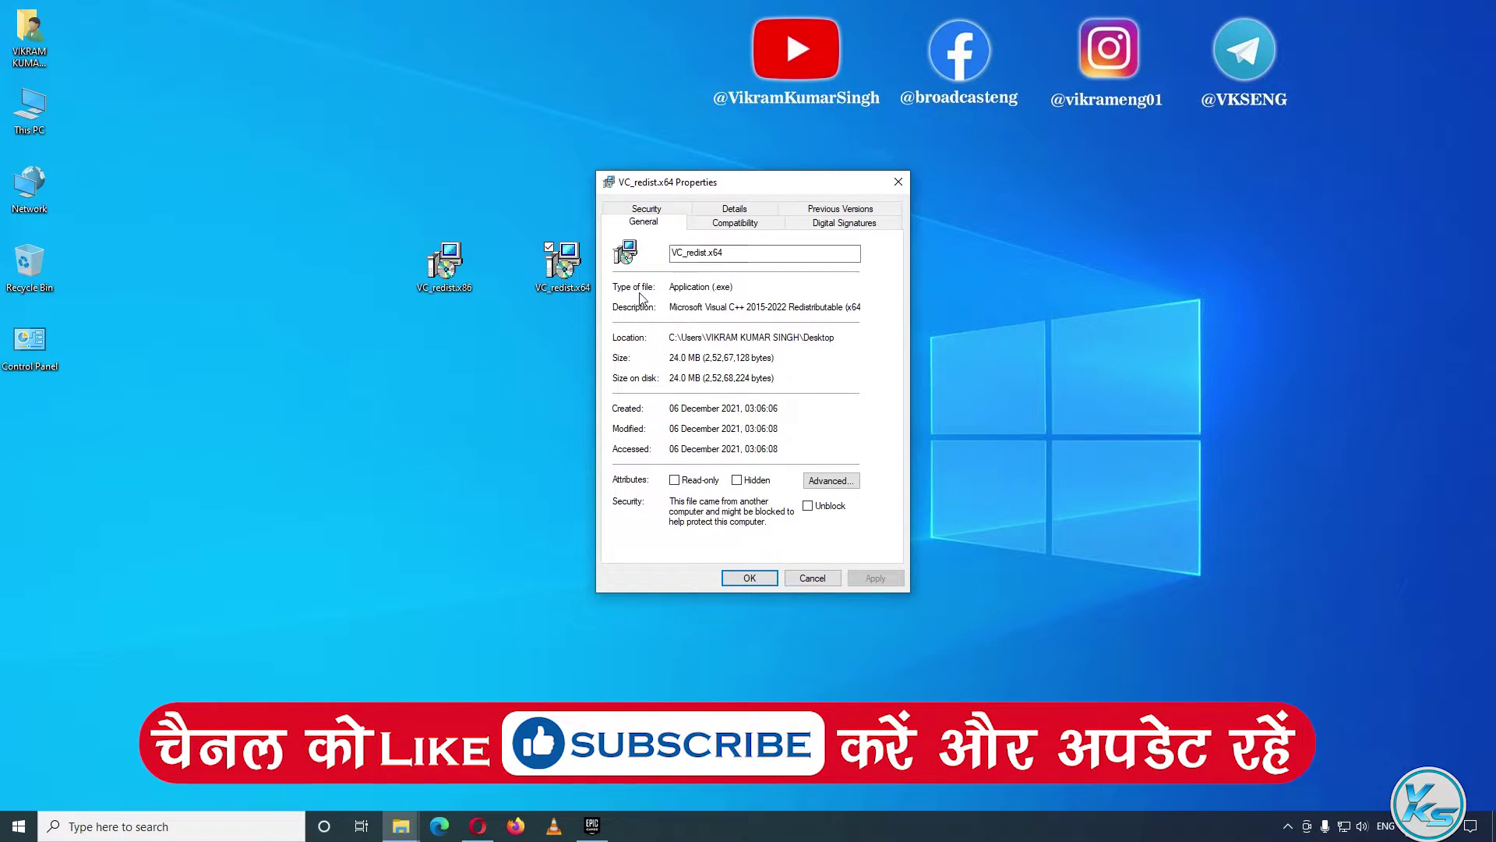
{"action": "left_click", "coordinate": [808, 506]}
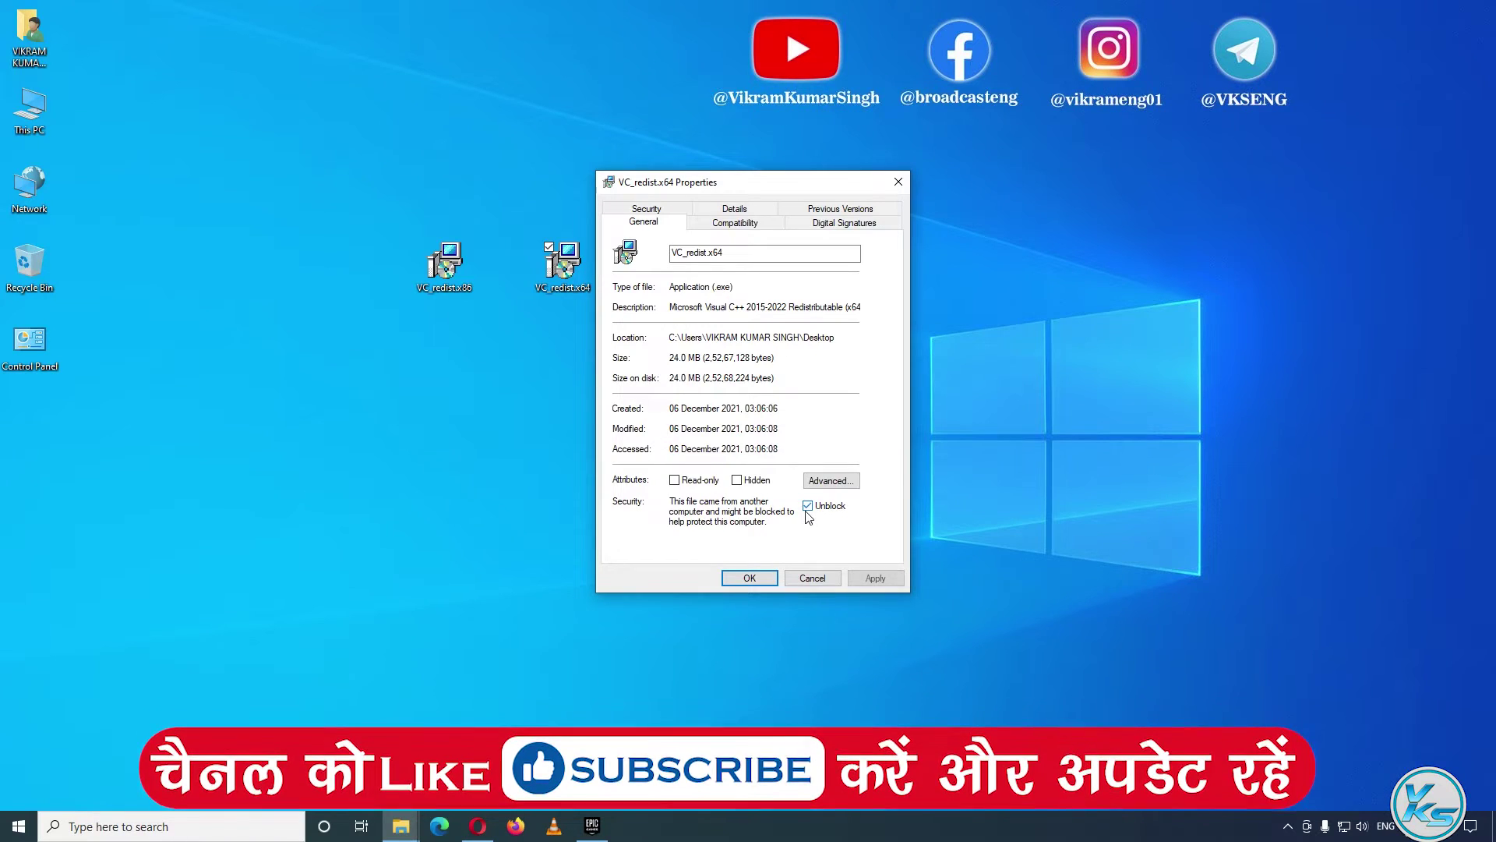
{"action": "left_click", "coordinate": [866, 578]}
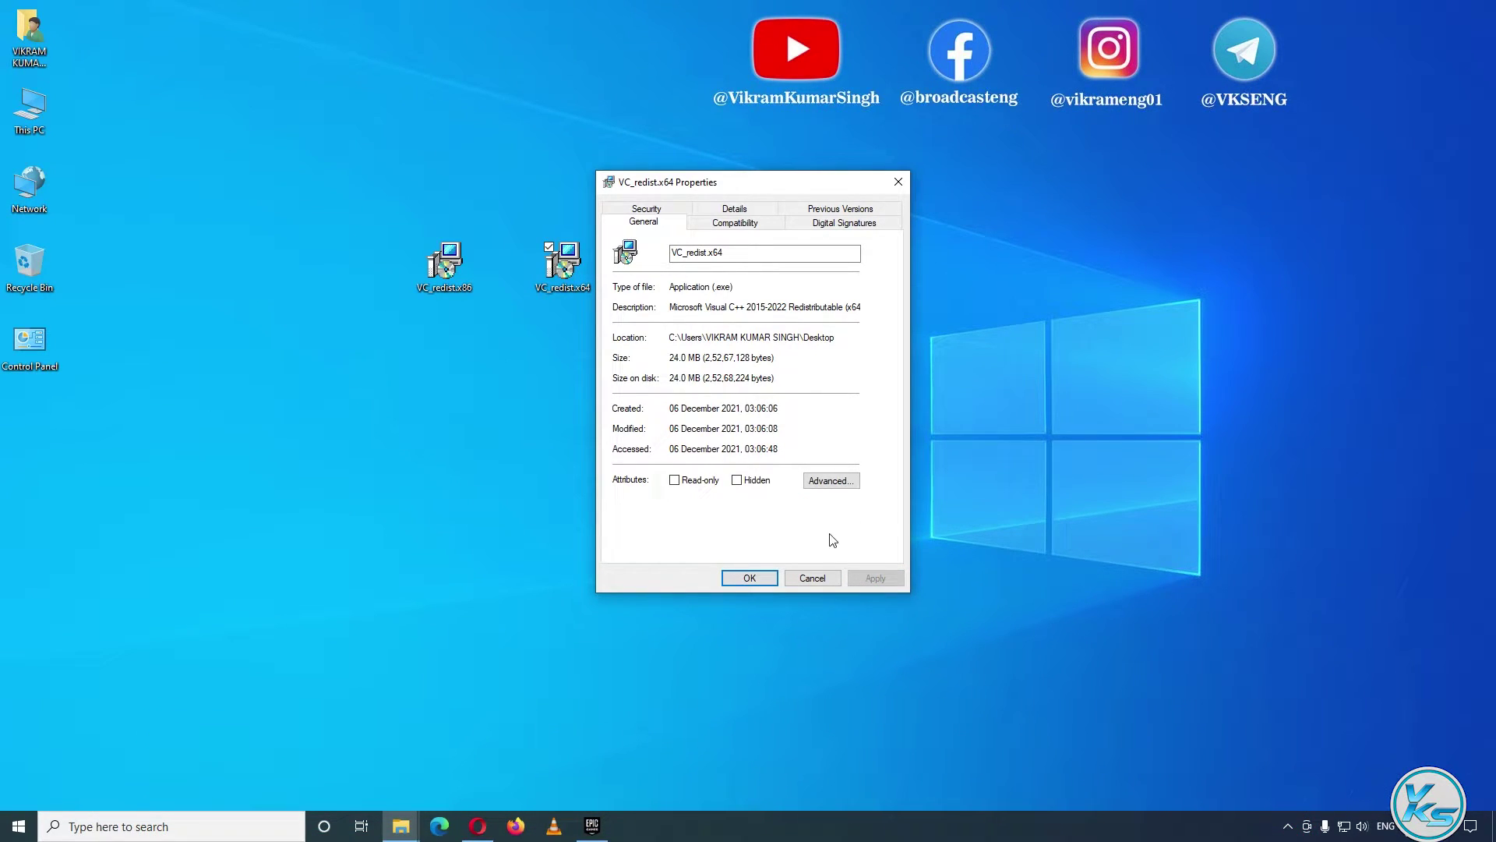
{"action": "left_click", "coordinate": [750, 578]}
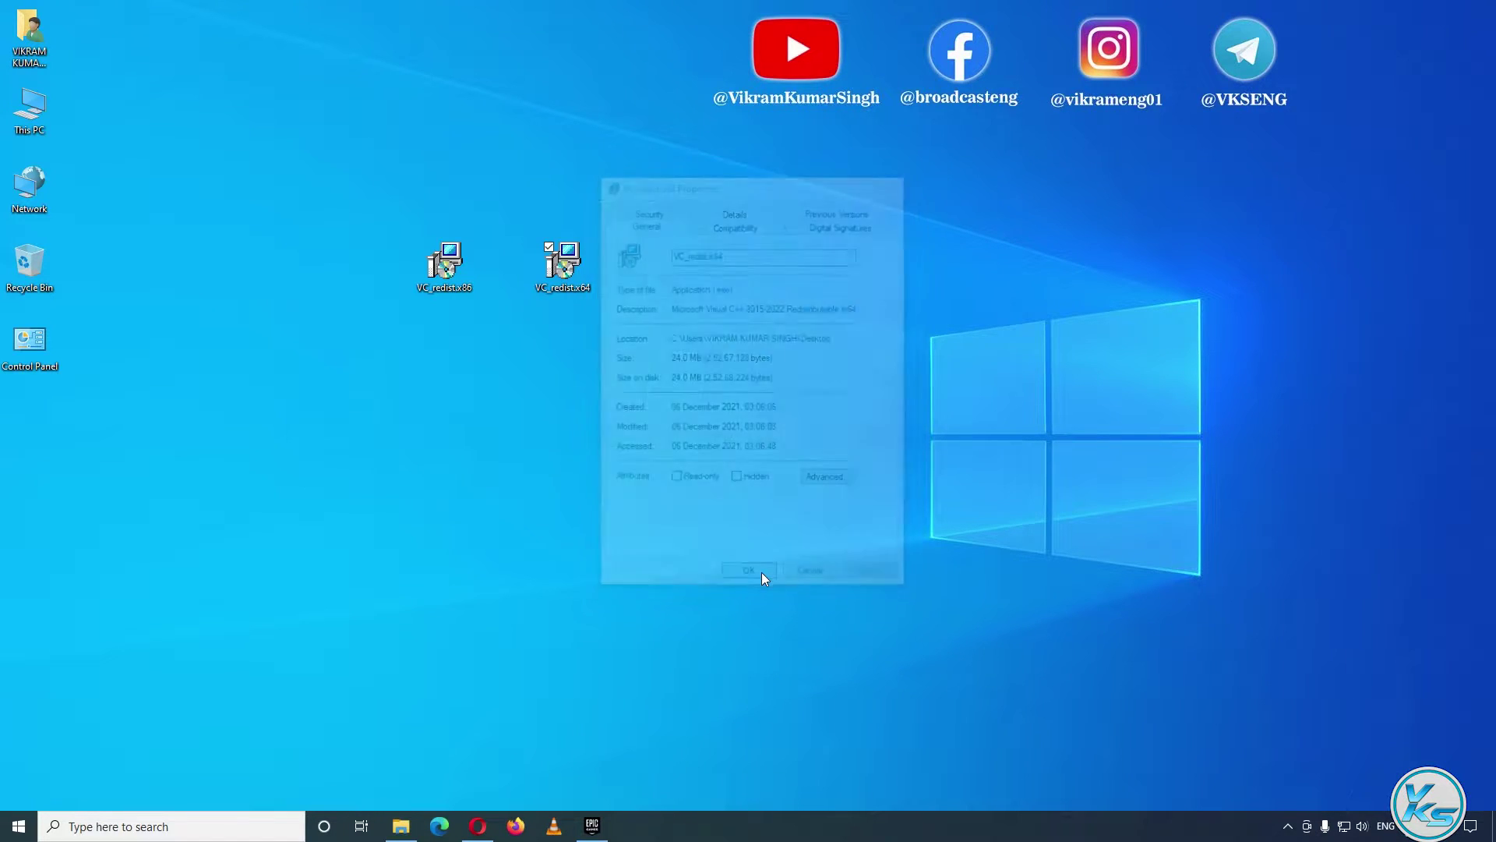
- Unblock the VC_redist.x86 installer in its file properties and apply the change
{"action": "right_click", "coordinate": [441, 260]}
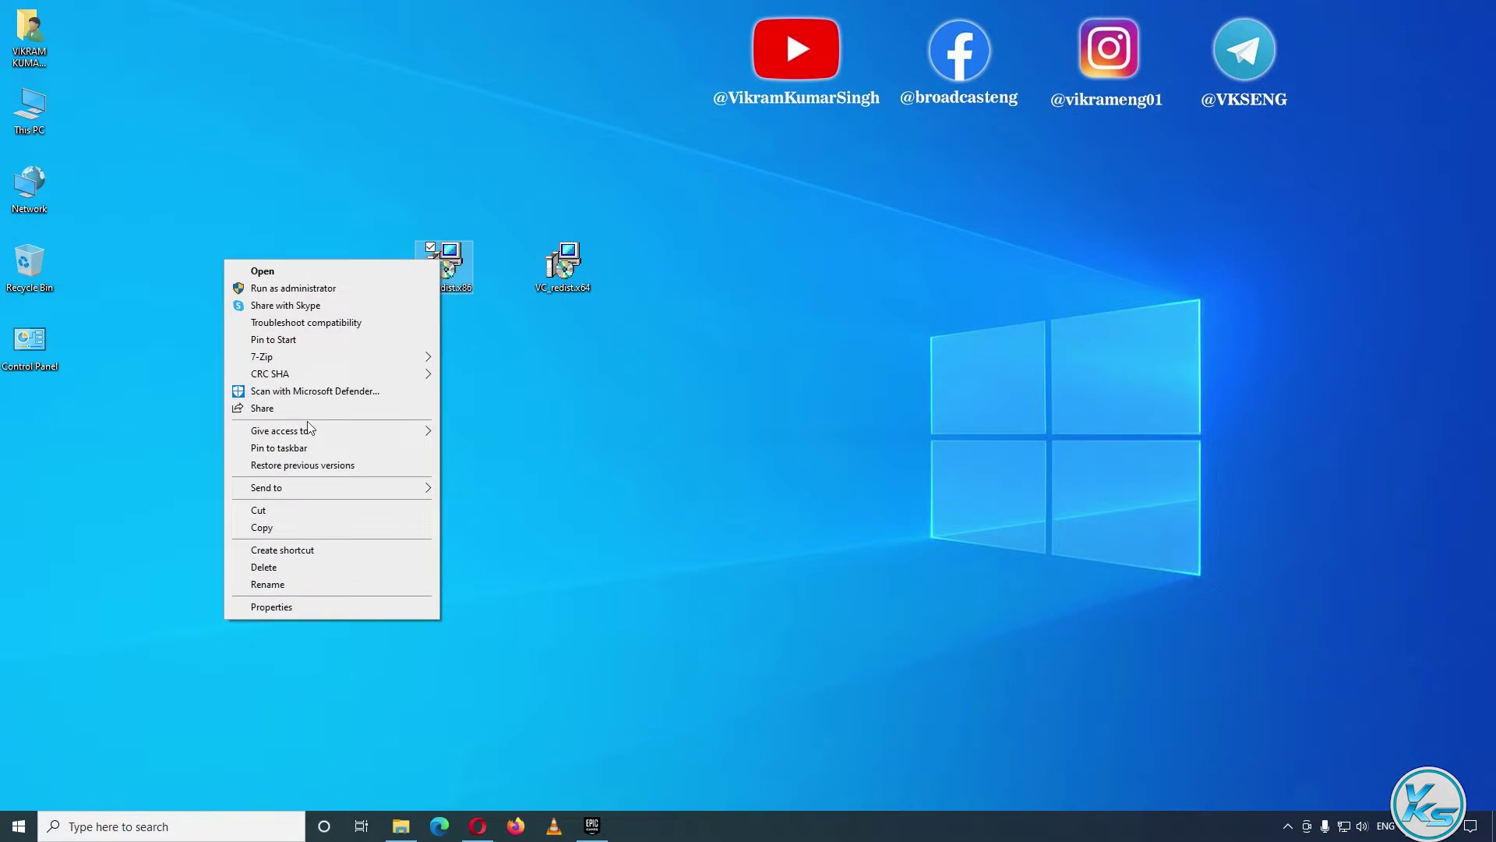
{"action": "left_click", "coordinate": [284, 605]}
{"action": "left_click", "coordinate": [658, 595]}
{"action": "left_click", "coordinate": [725, 666]}
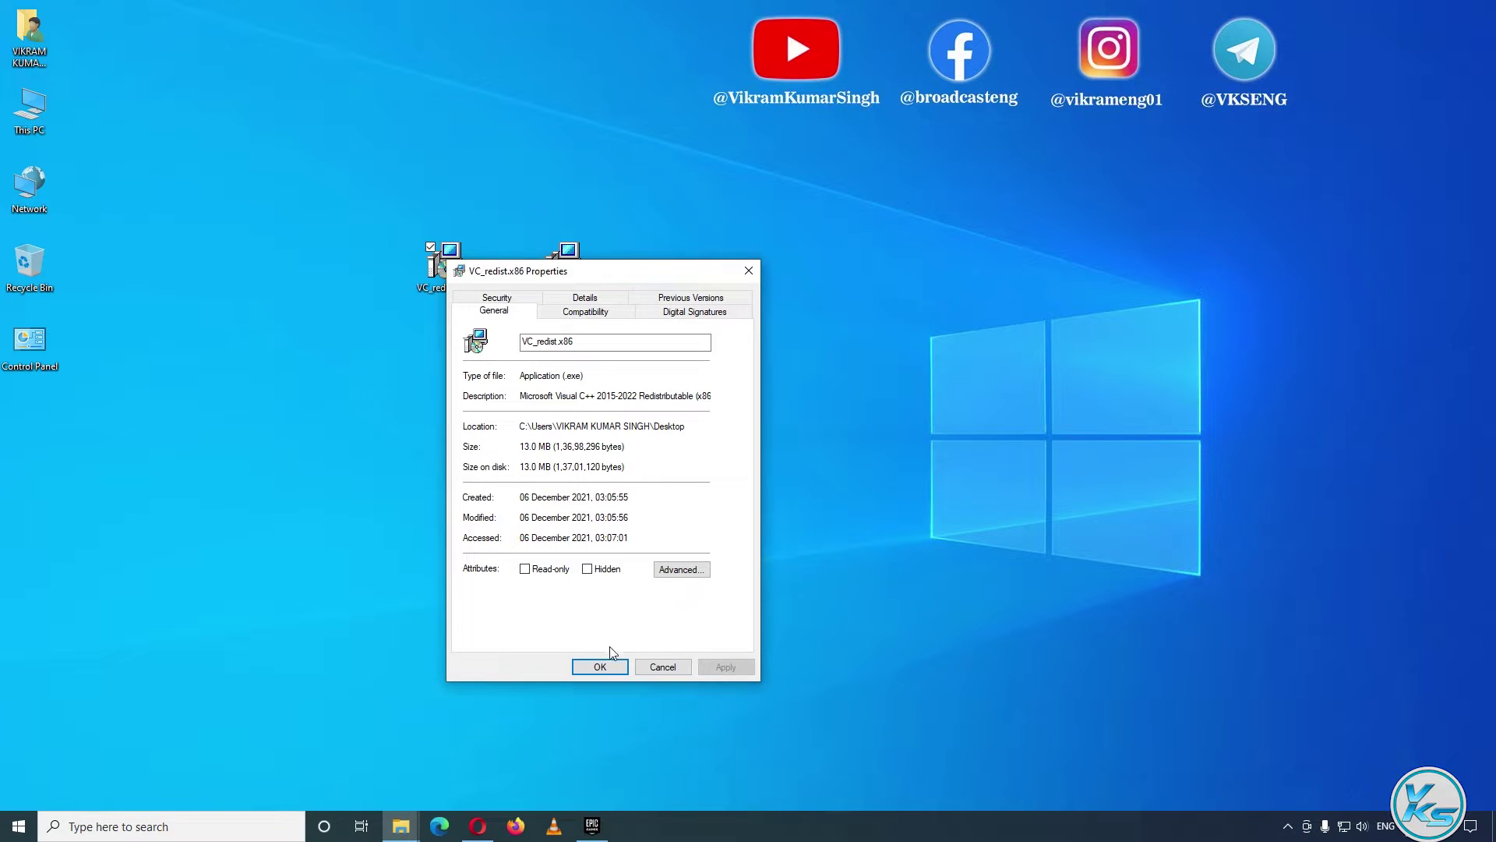
{"action": "left_click", "coordinate": [600, 666]}
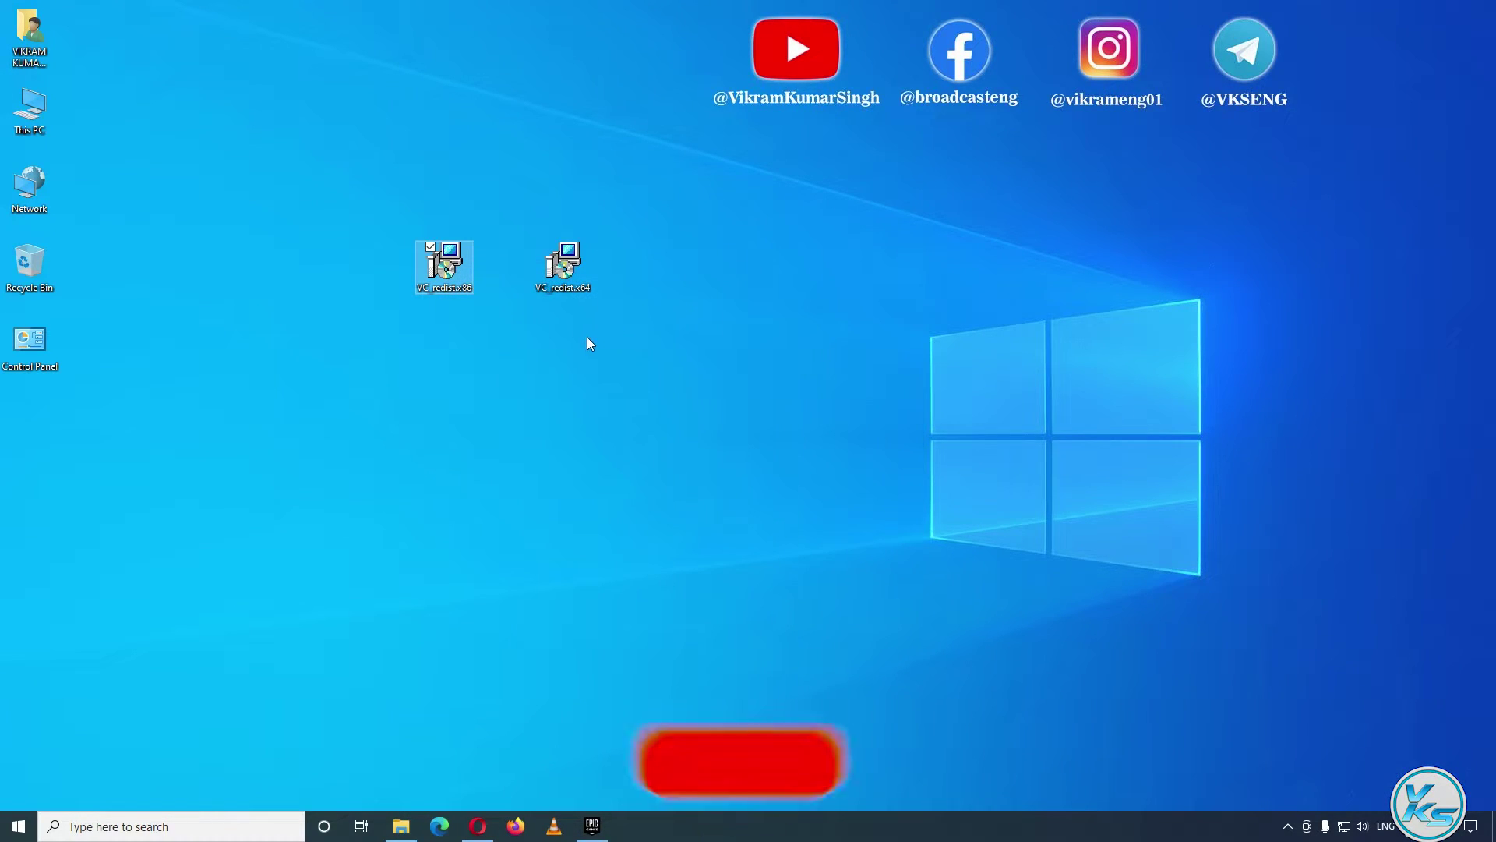
- Run VC_redist.x64 as administrator, accept the license terms, install the x64 redistributable and close the setup
{"action": "right_click", "coordinate": [558, 260]}
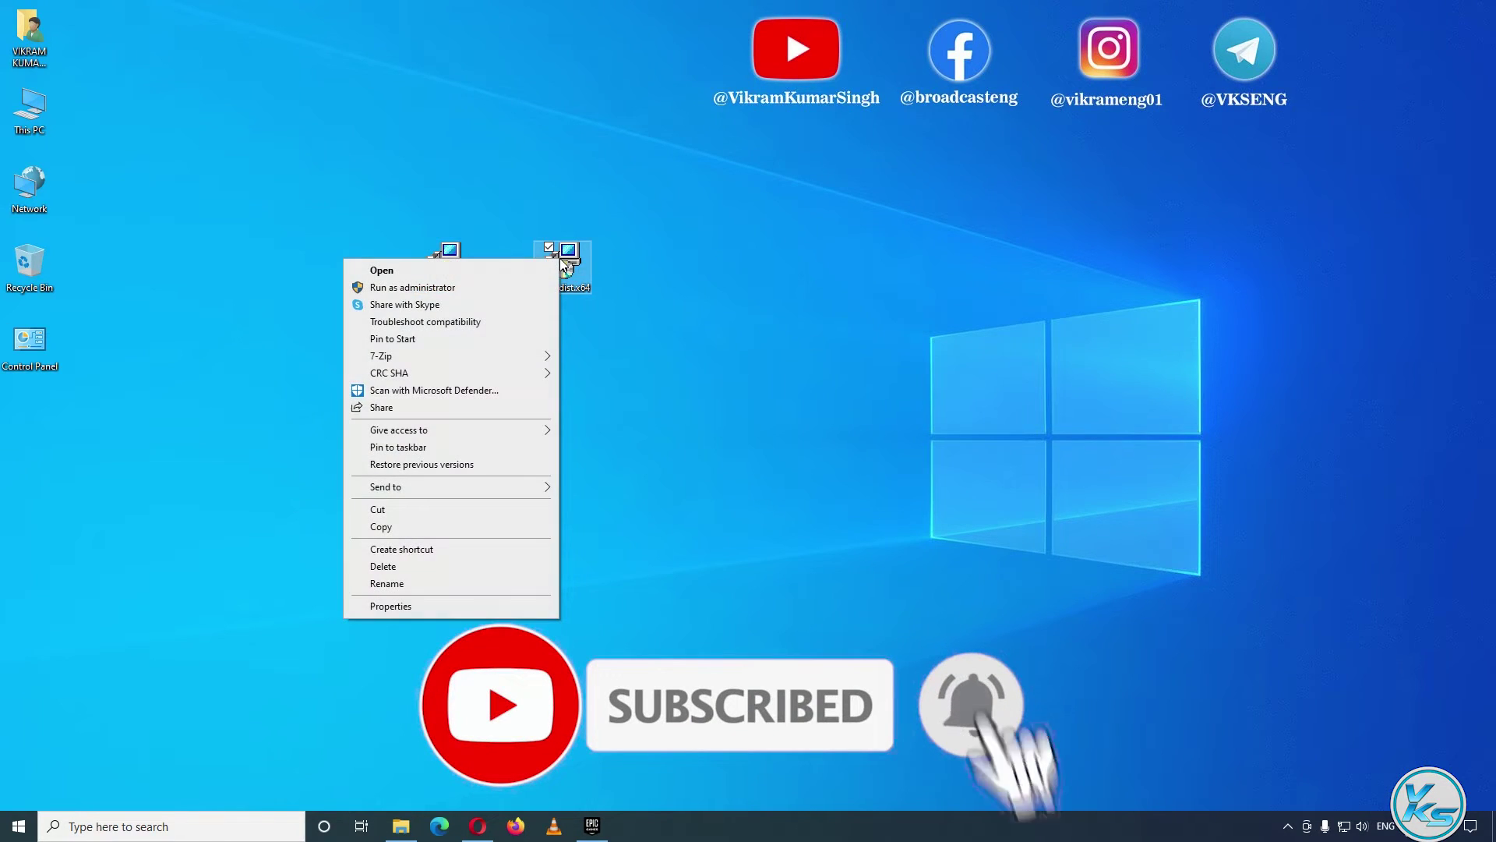
{"action": "left_click", "coordinate": [434, 288]}
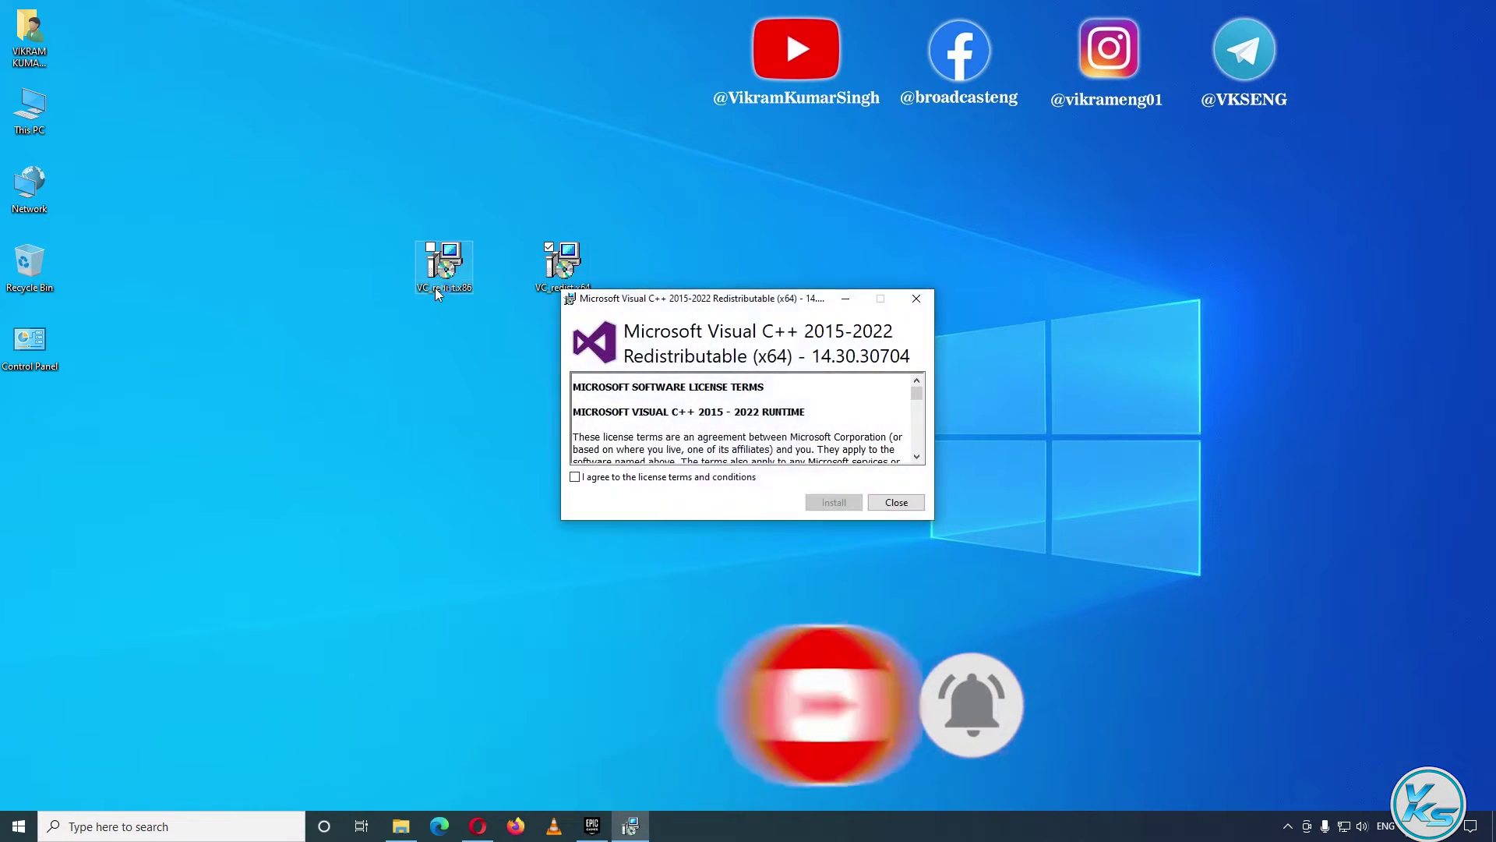
{"action": "left_click_drag", "start_coordinate": [806, 297], "coordinate": [896, 215]}
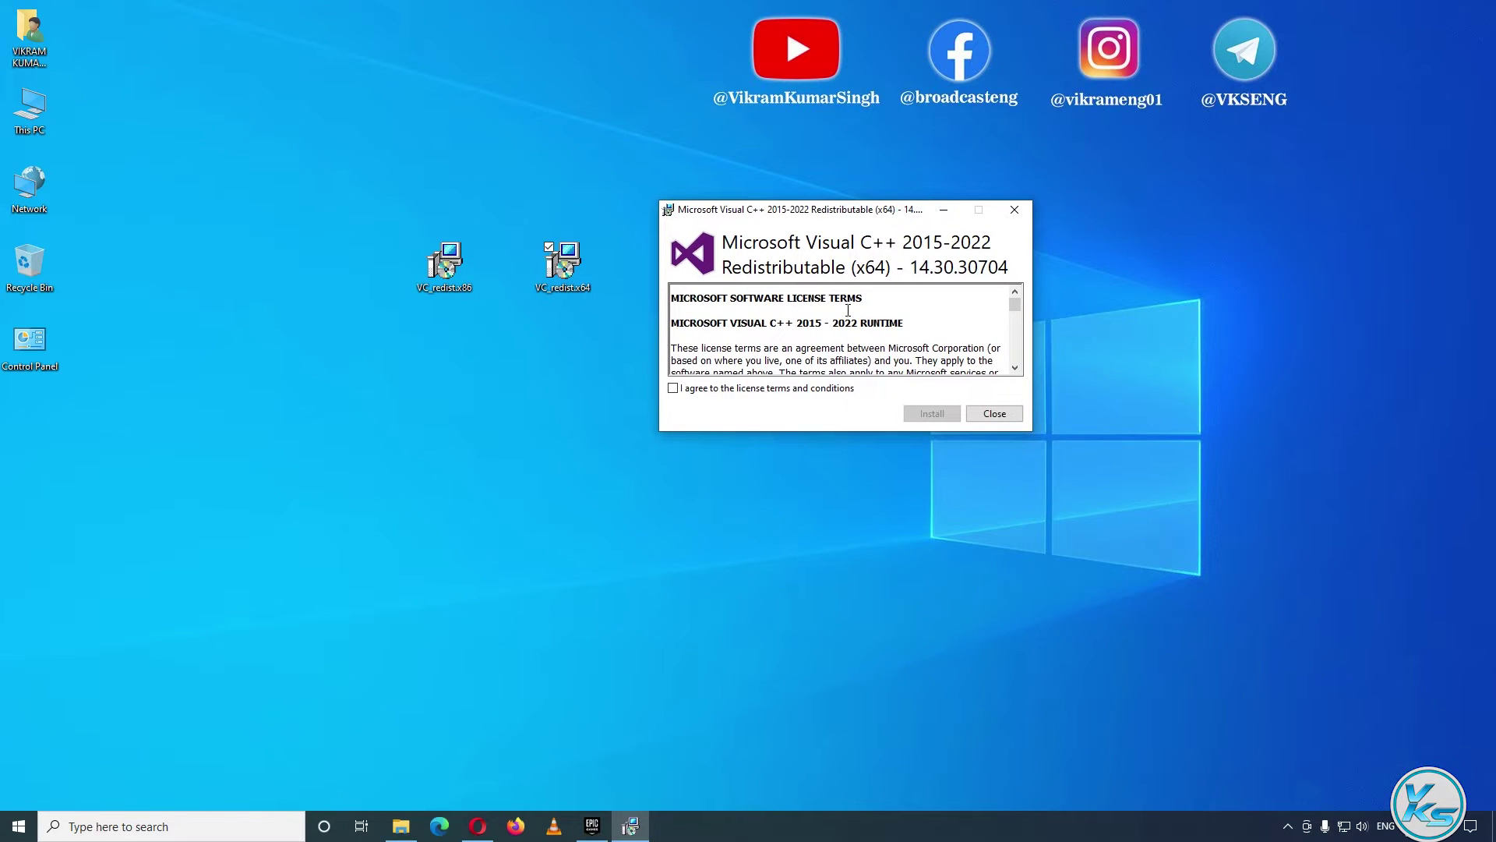
{"action": "left_click", "coordinate": [673, 388]}
{"action": "left_click", "coordinate": [927, 413]}
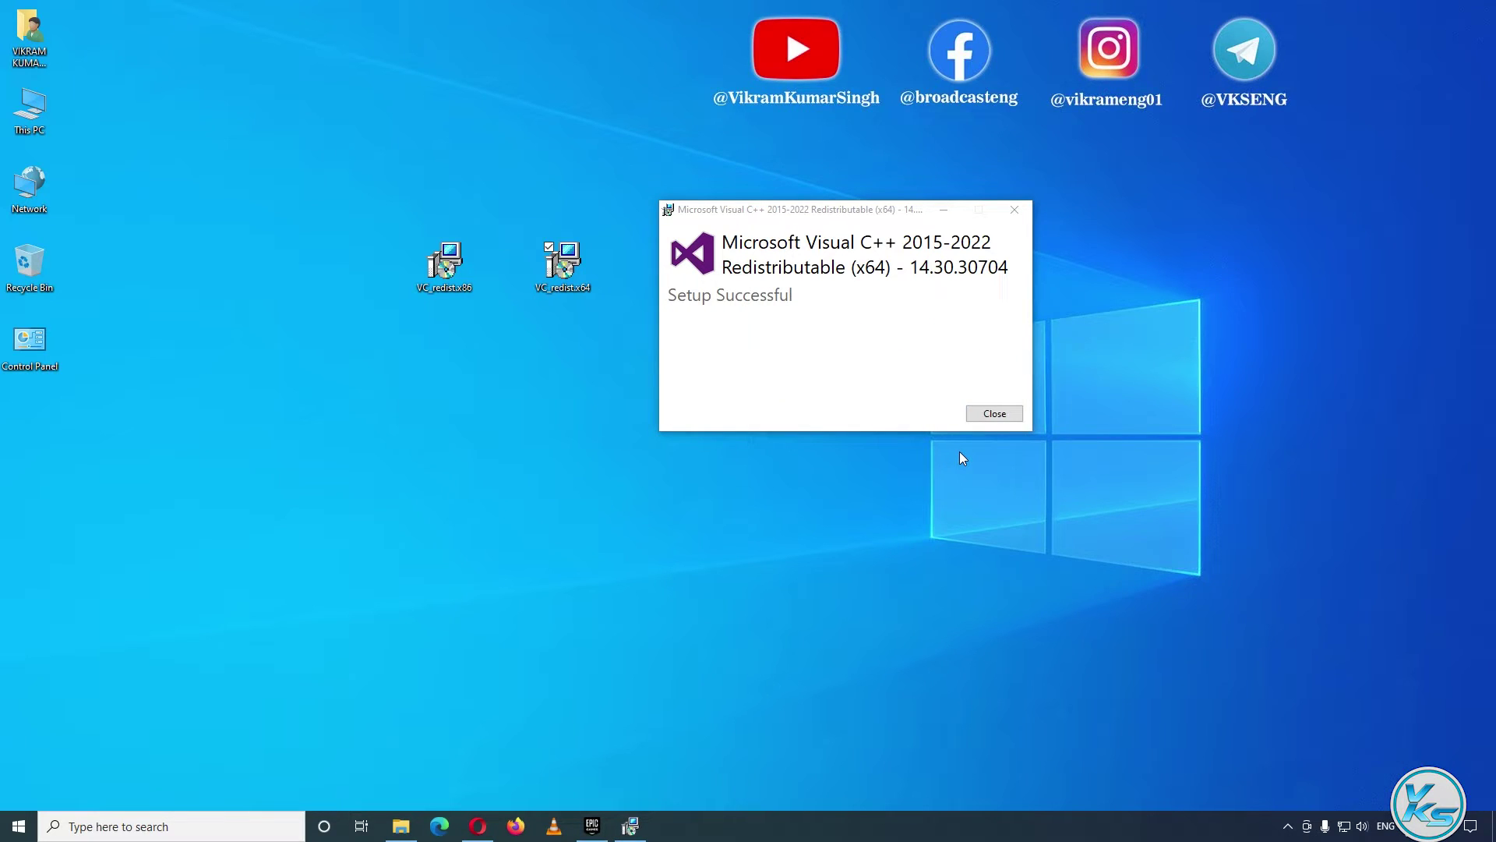
{"action": "left_click", "coordinate": [994, 413]}
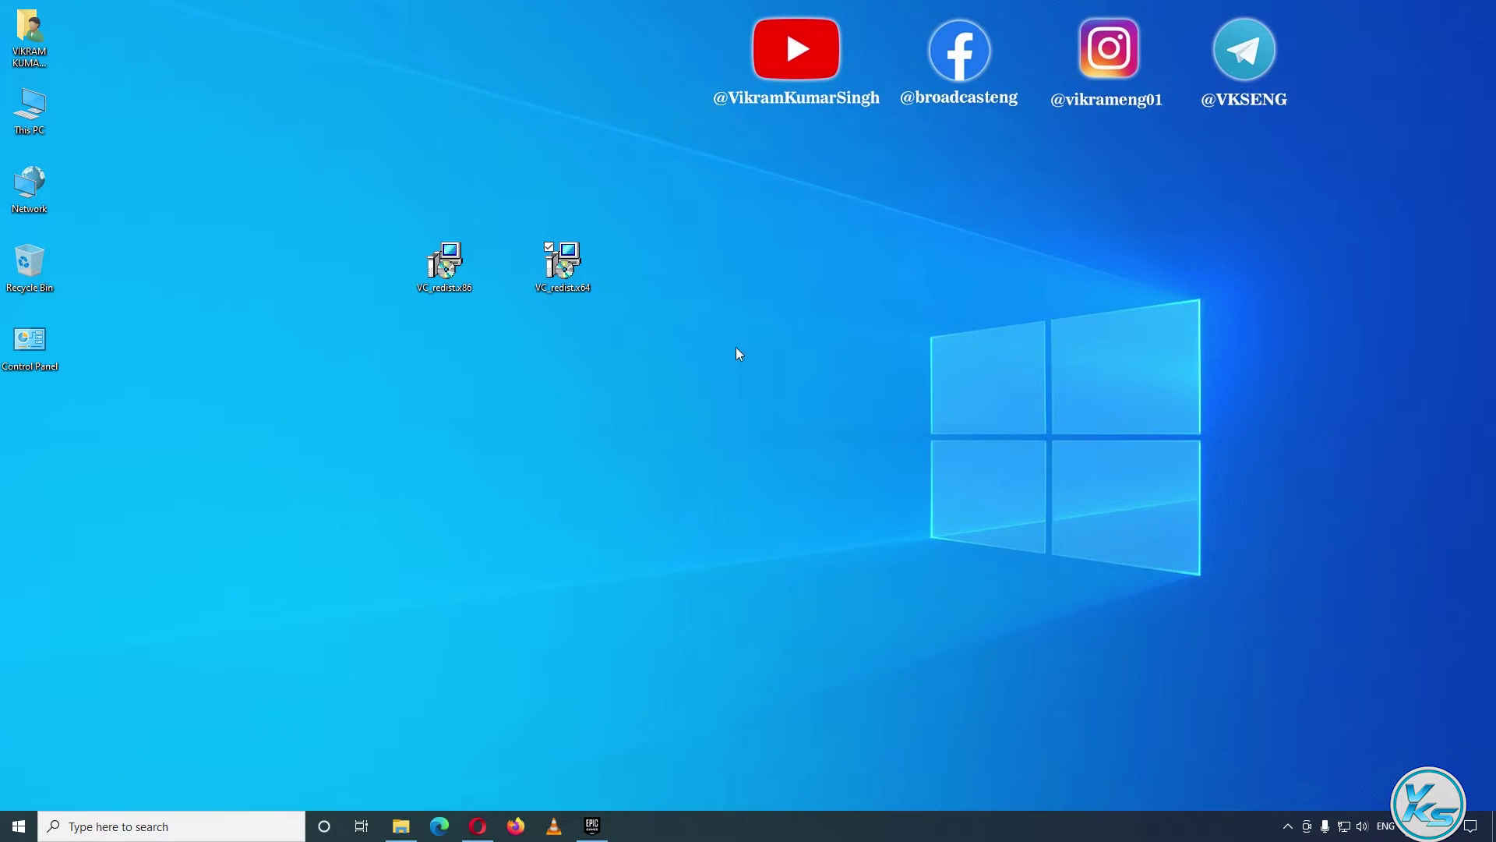
- Run VC_redist.x86 as administrator, accept the license terms, install the x86 redistributable and close the setup
{"action": "right_click", "coordinate": [441, 263]}
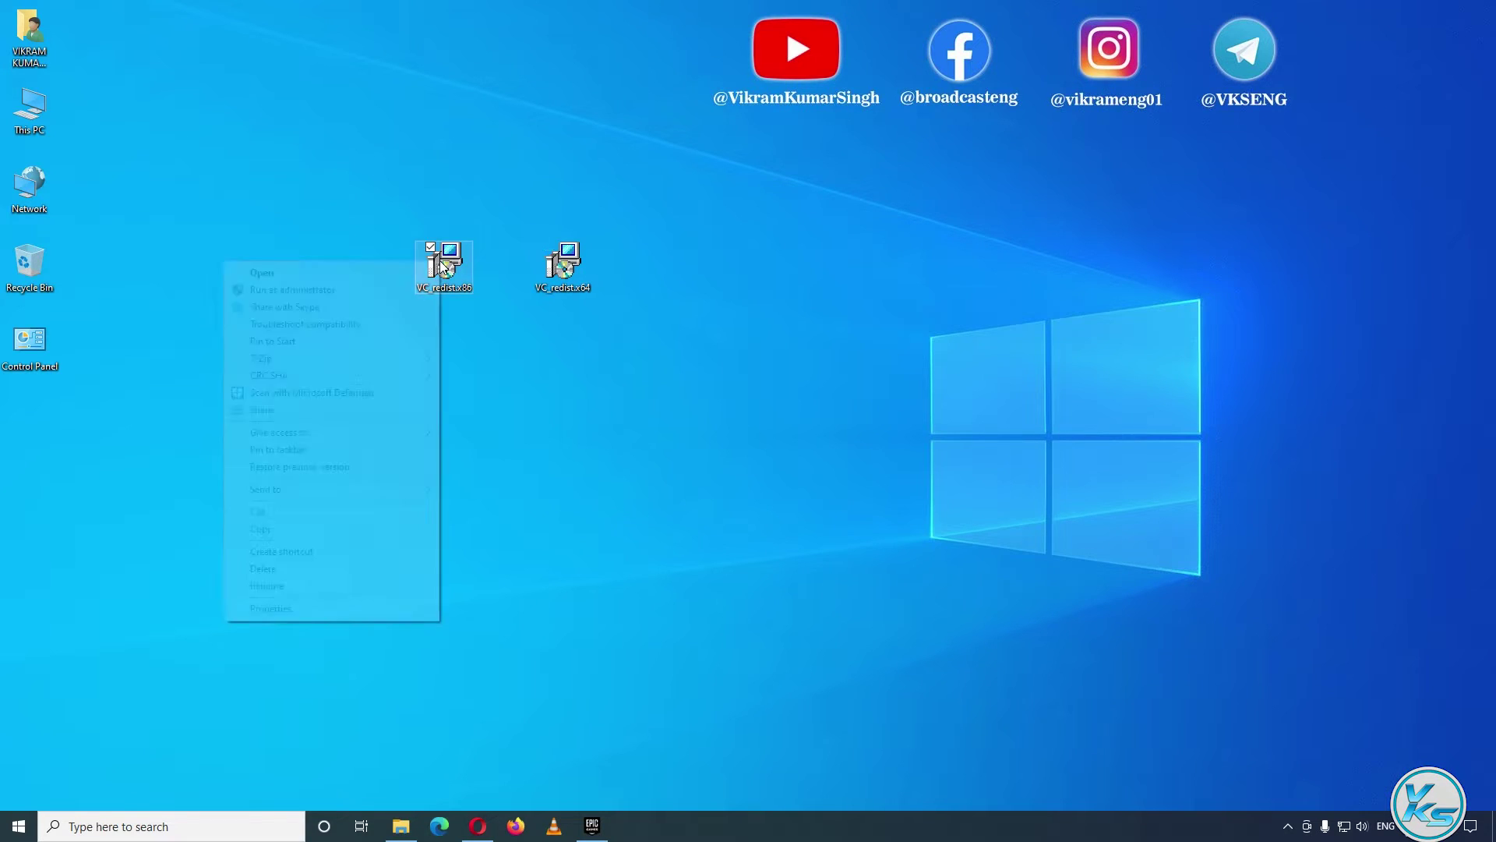
{"action": "left_click", "coordinate": [325, 292]}
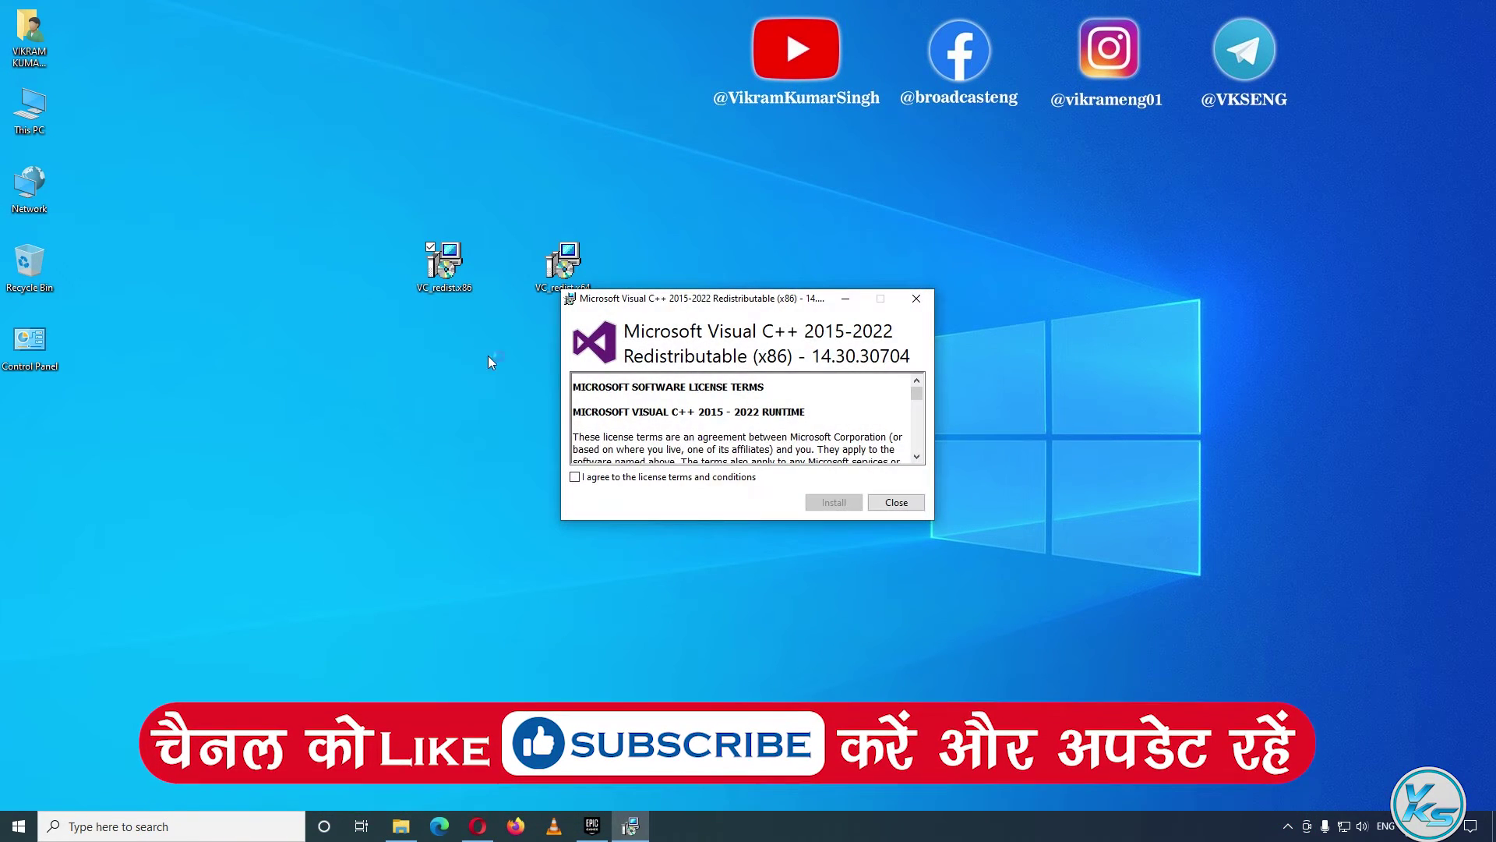
{"action": "left_click", "coordinate": [576, 477]}
{"action": "left_click", "coordinate": [832, 501]}
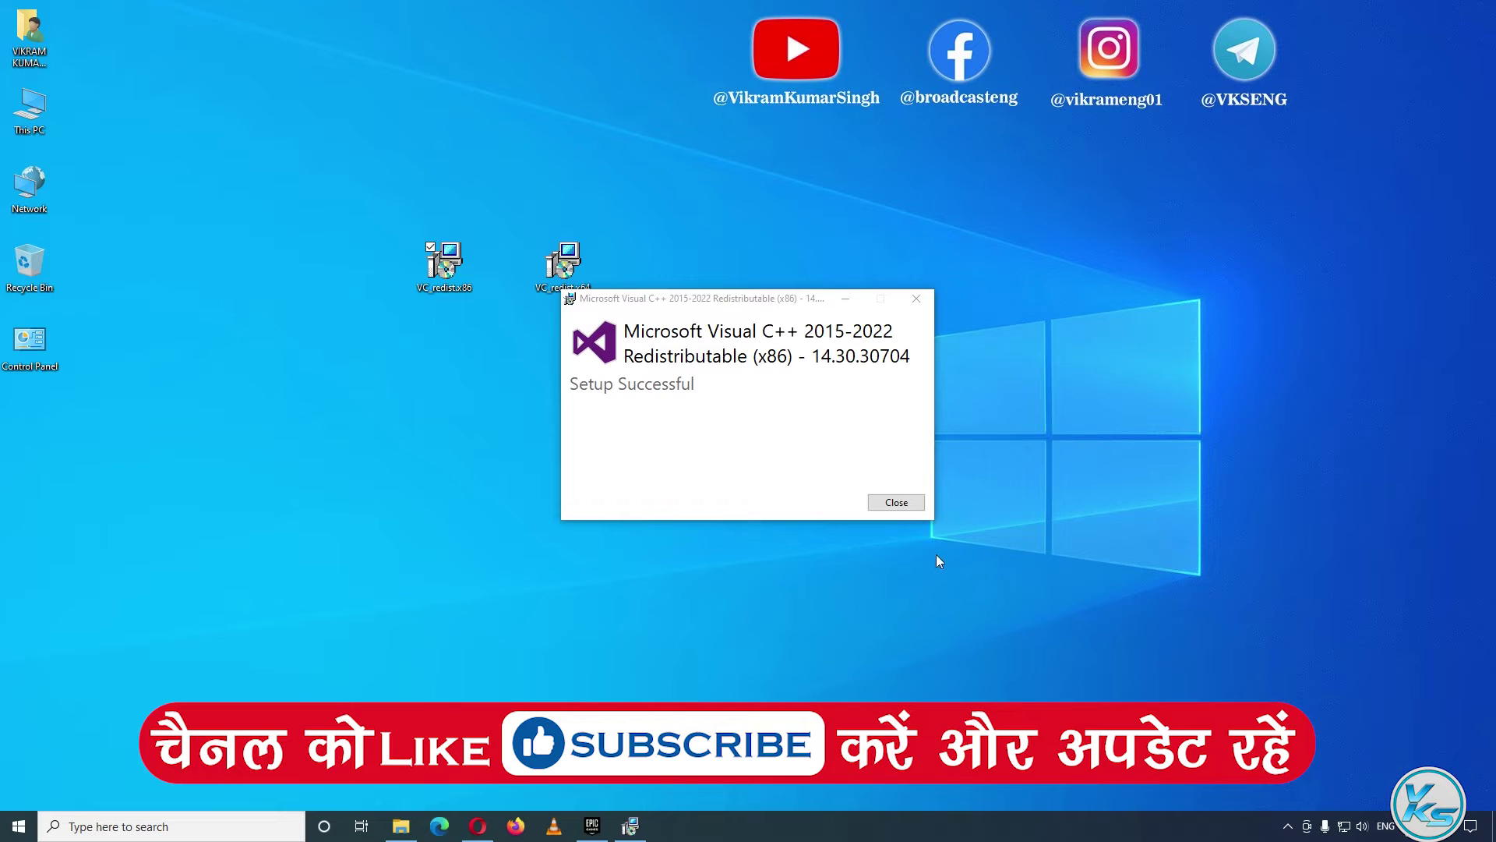
{"action": "left_click", "coordinate": [896, 503]}
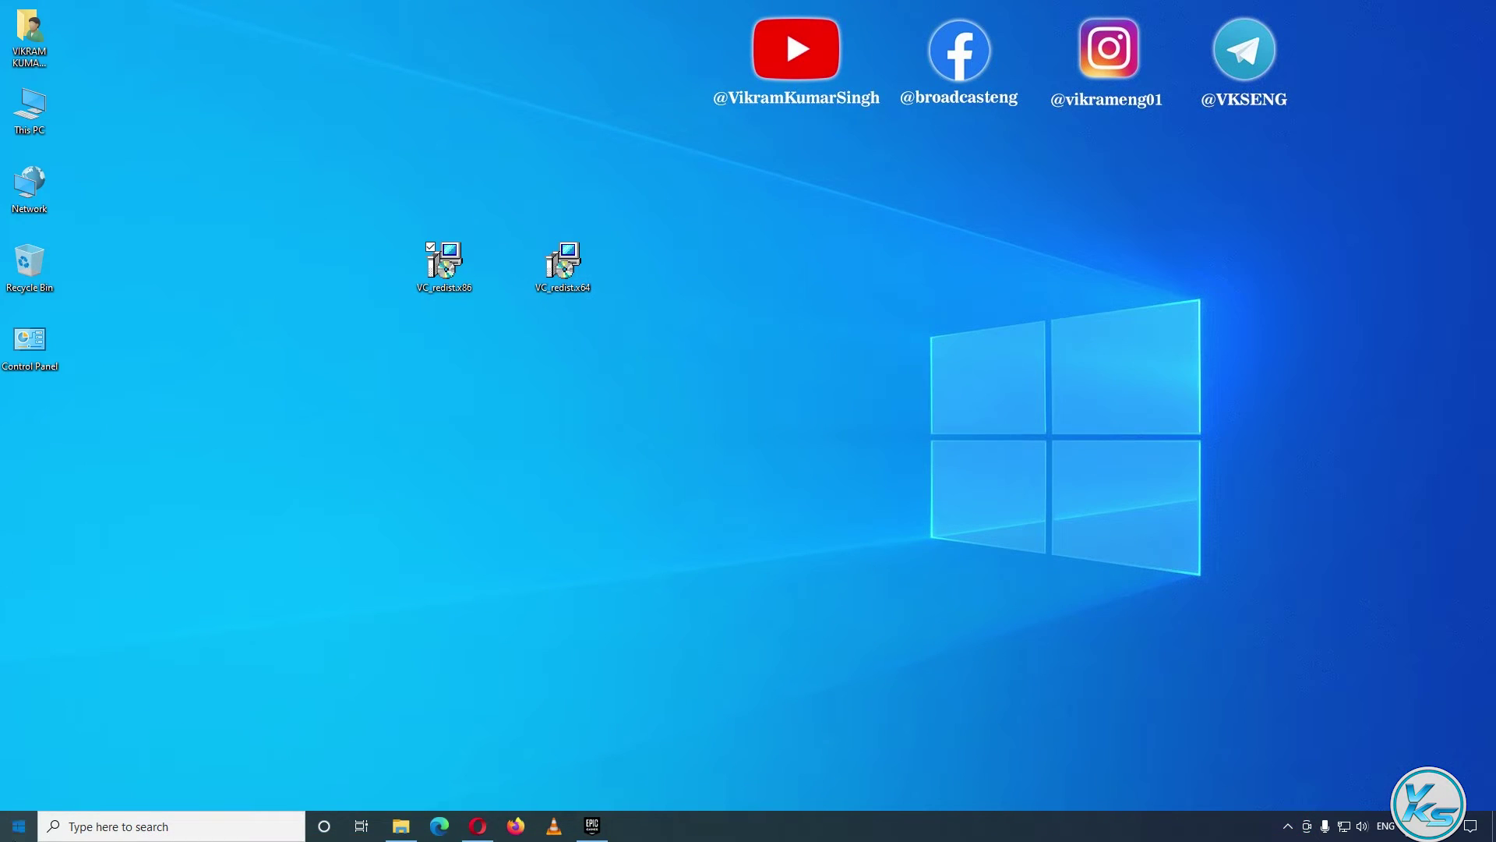
- Restart the computer and return to the desktop
{"action": "left_click", "coordinate": [18, 826]}
{"action": "left_click", "coordinate": [19, 792]}
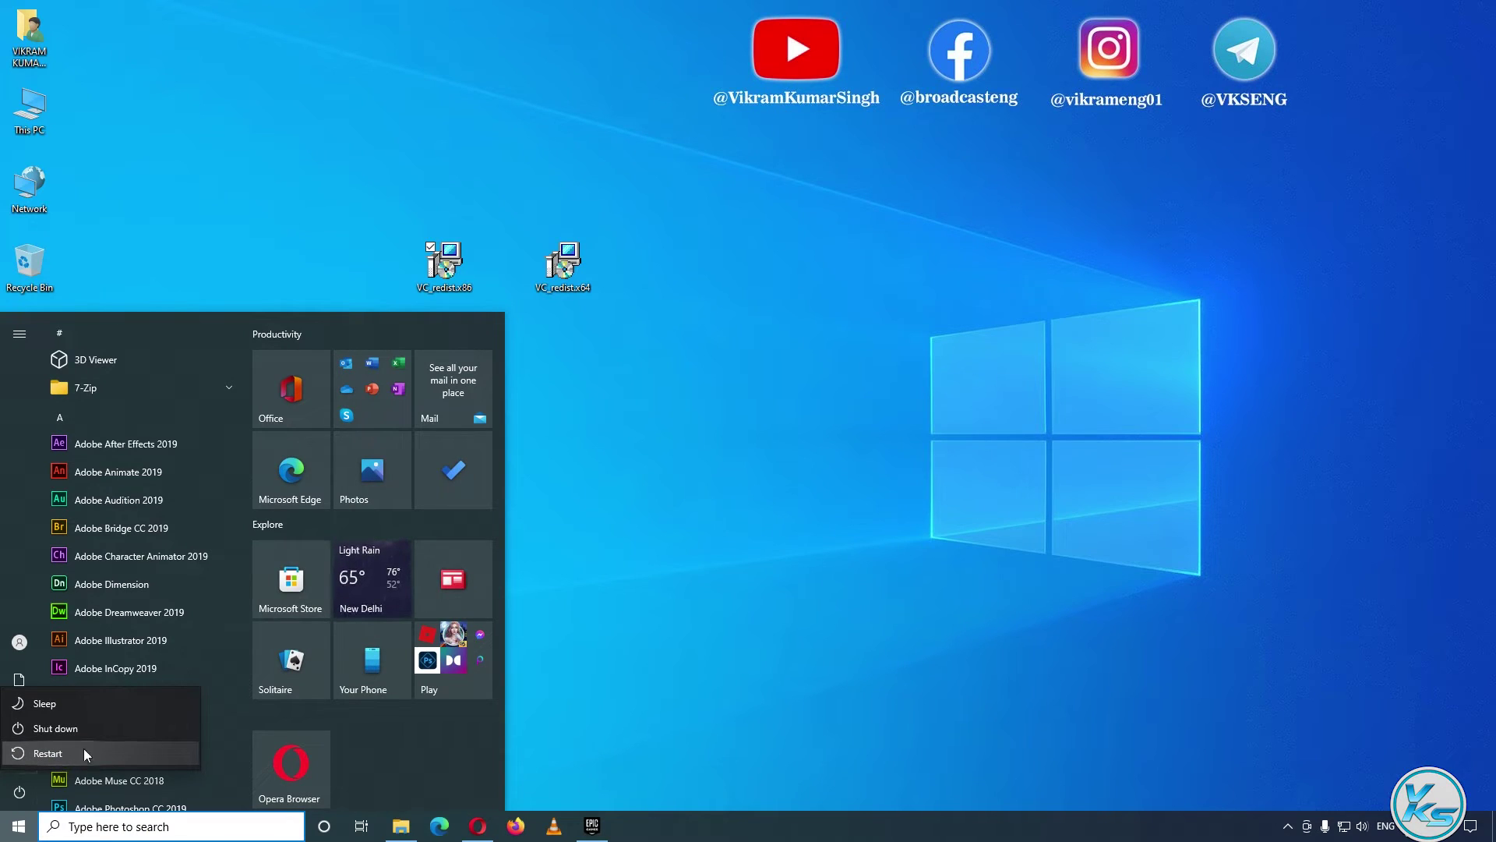
{"action": "left_click", "coordinate": [671, 402]}
{"action": "left_click", "coordinate": [675, 396]}
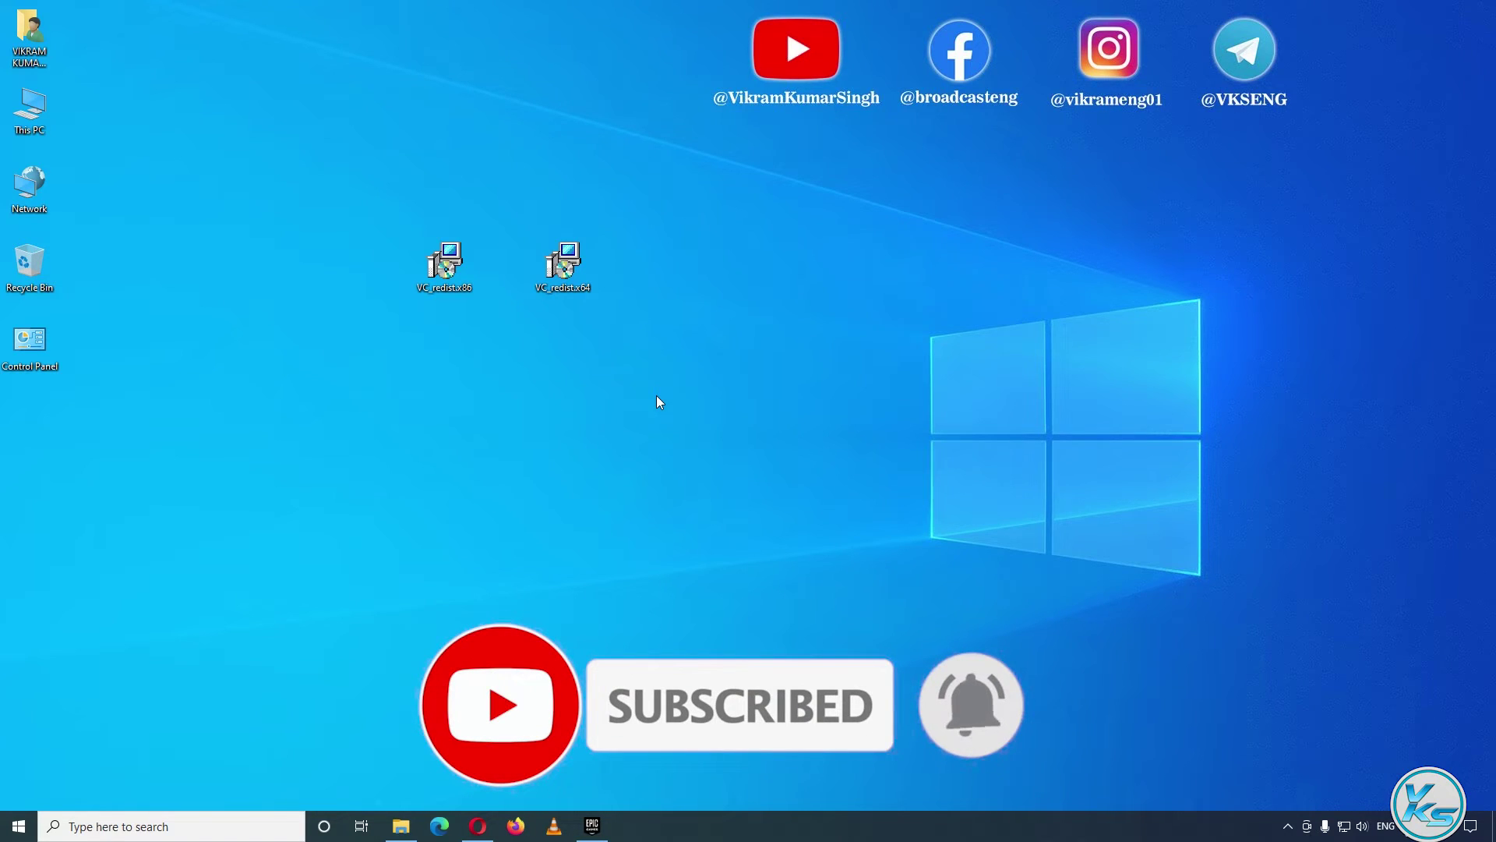
- Open the Epic Games Launcher and launch Dead by Daylight again
{"action": "left_click", "coordinate": [592, 825]}
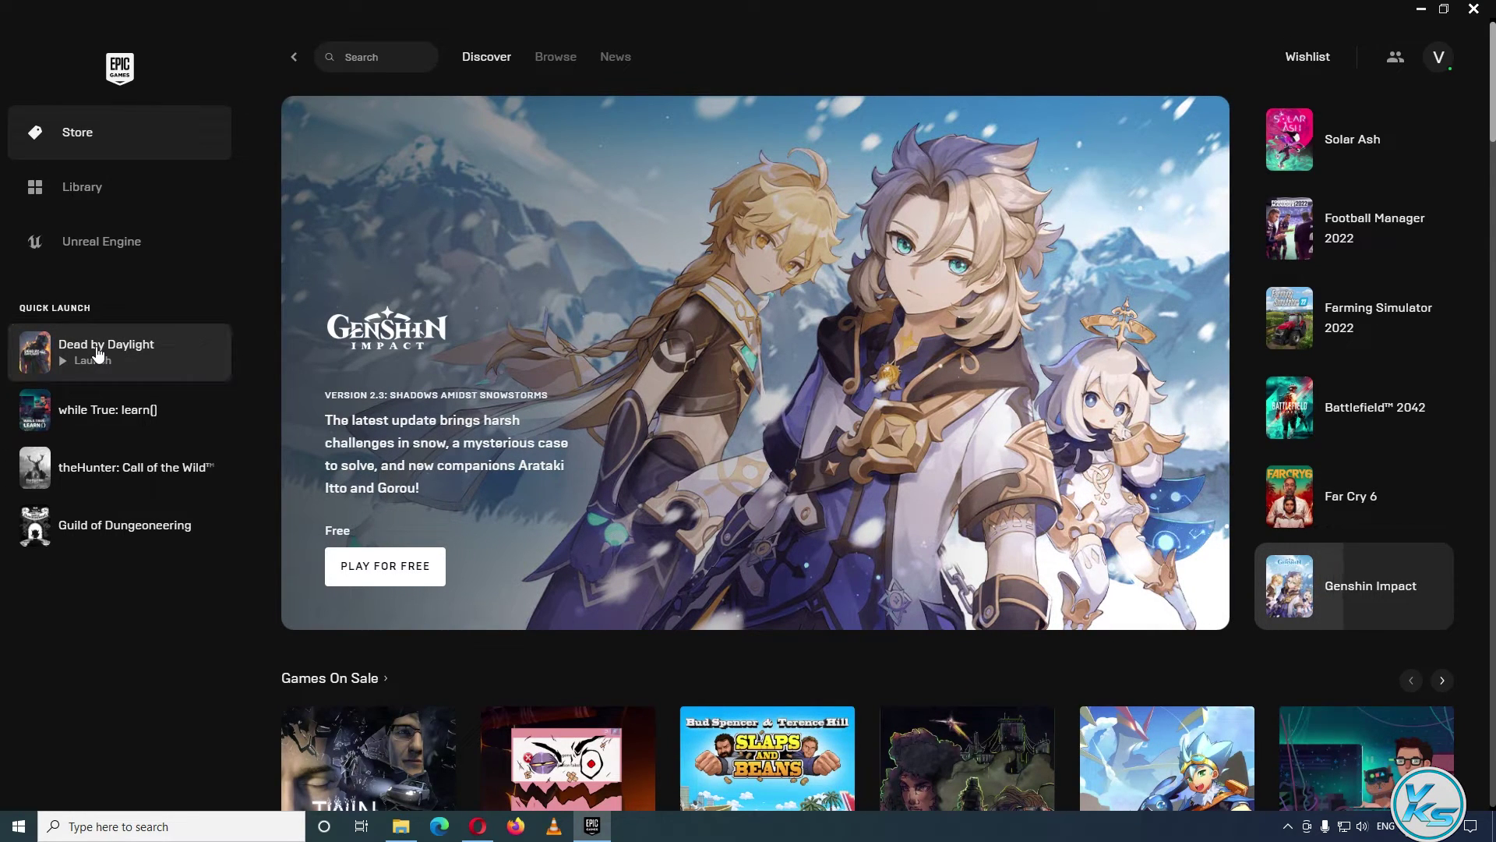
{"action": "left_click", "coordinate": [98, 355]}
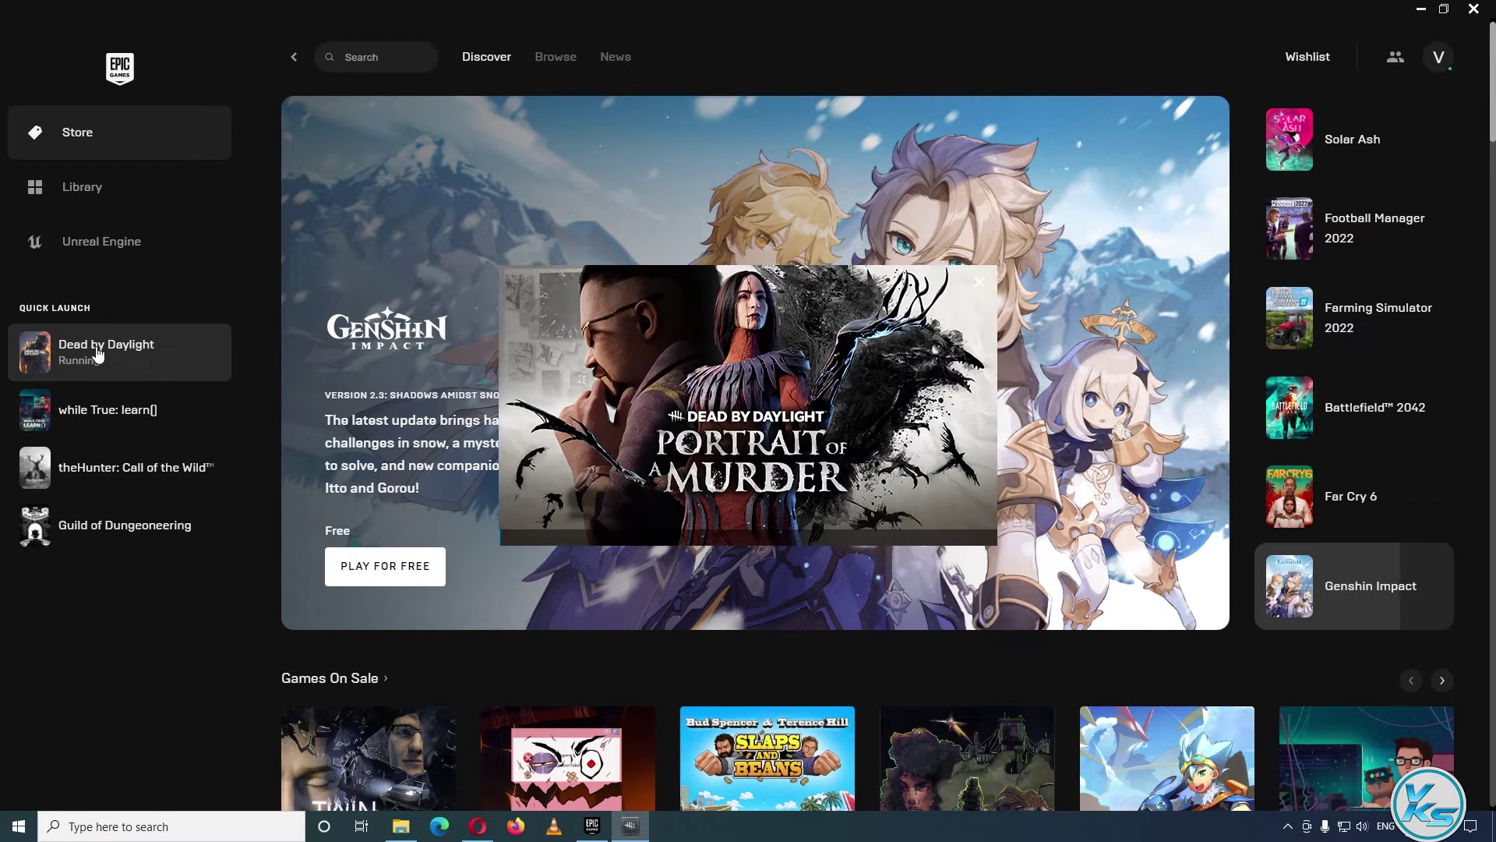